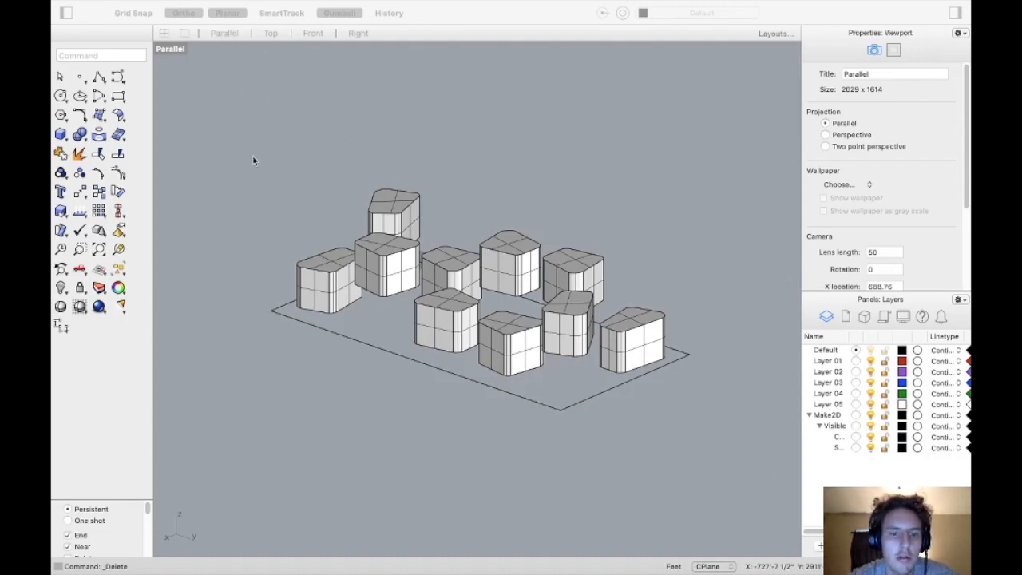
# Step: Select all the building blocks and the site outline and create a grouped 2D drawing of the Parallel view with Make2D
pyautogui.click(211, 137)
pyautogui.moveTo(211, 136); pyautogui.dragTo(764, 454)
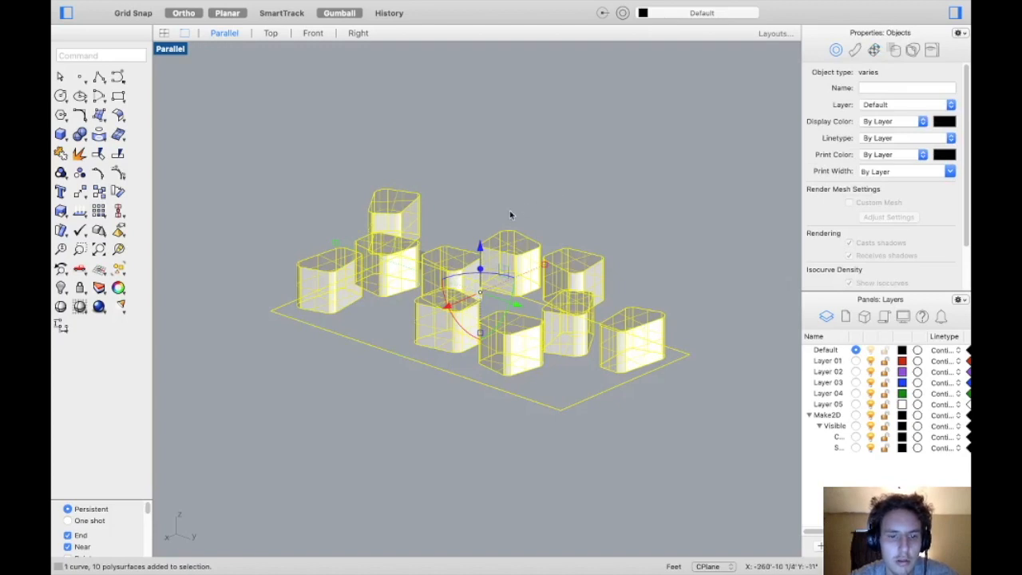
pyautogui.write('e')
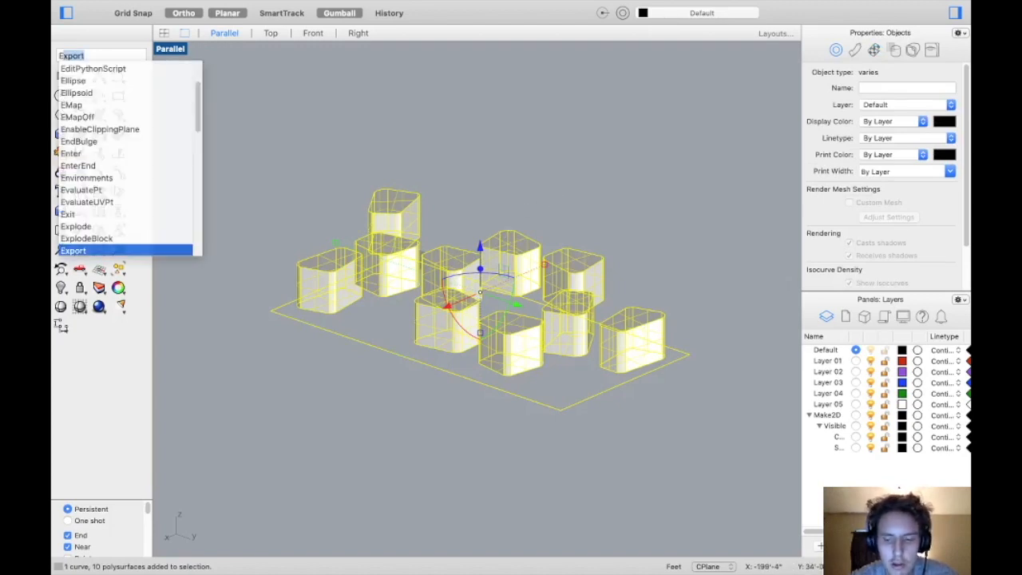
pyautogui.press('BackSpace')
pyautogui.press('BackSpace')
pyautogui.write('make')
pyautogui.press('Return')
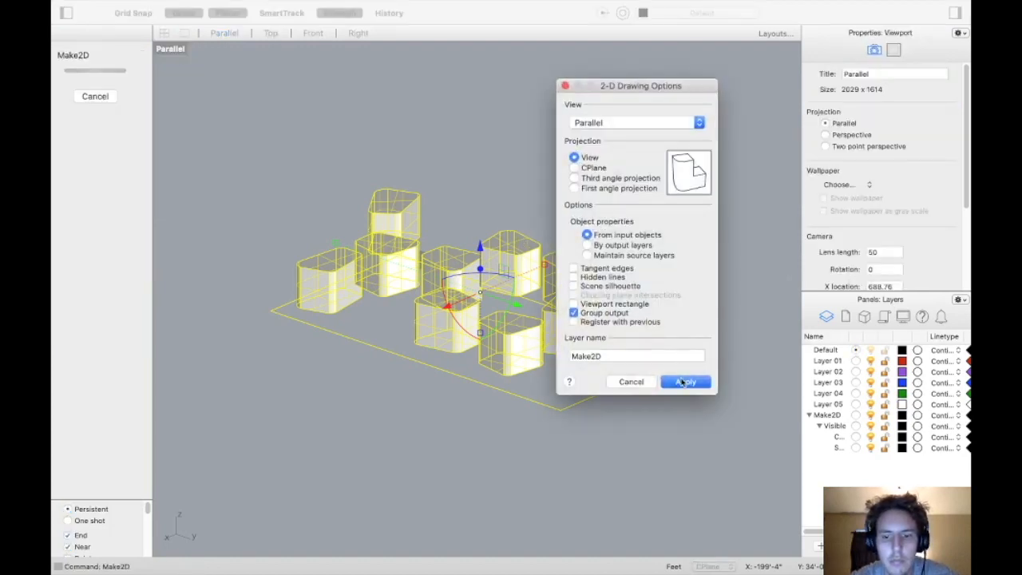
pyautogui.click(685, 381)
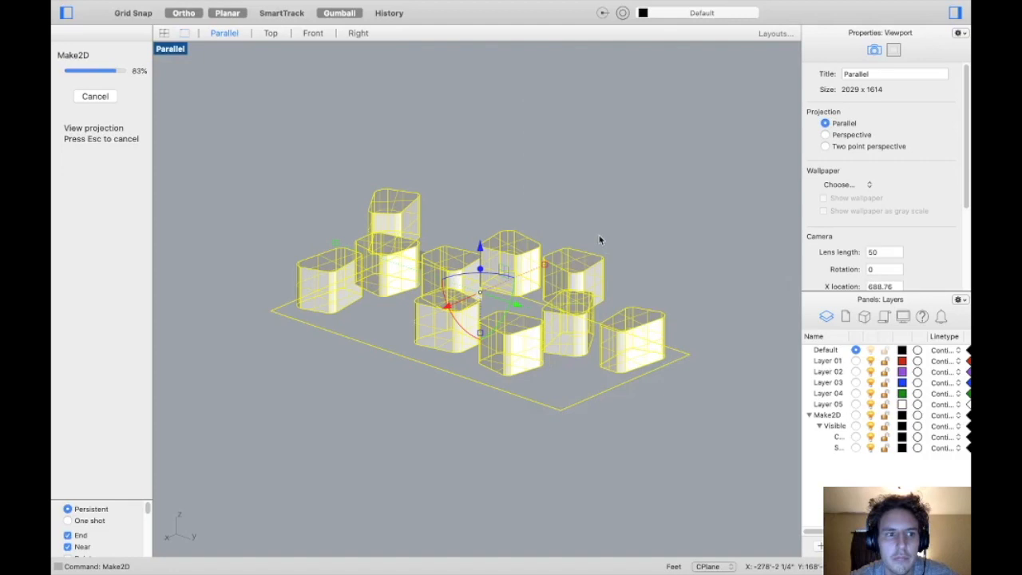
# Step: In the Top view, move the Make2D linework along the X axis to an empty area clear of the 3D model
pyautogui.click(188, 16)
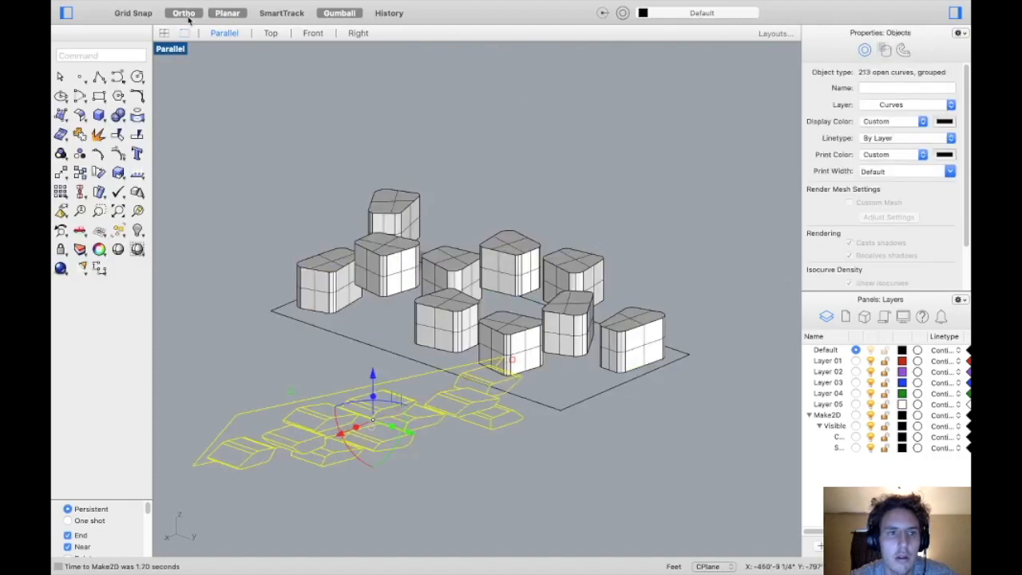
pyautogui.click(271, 34)
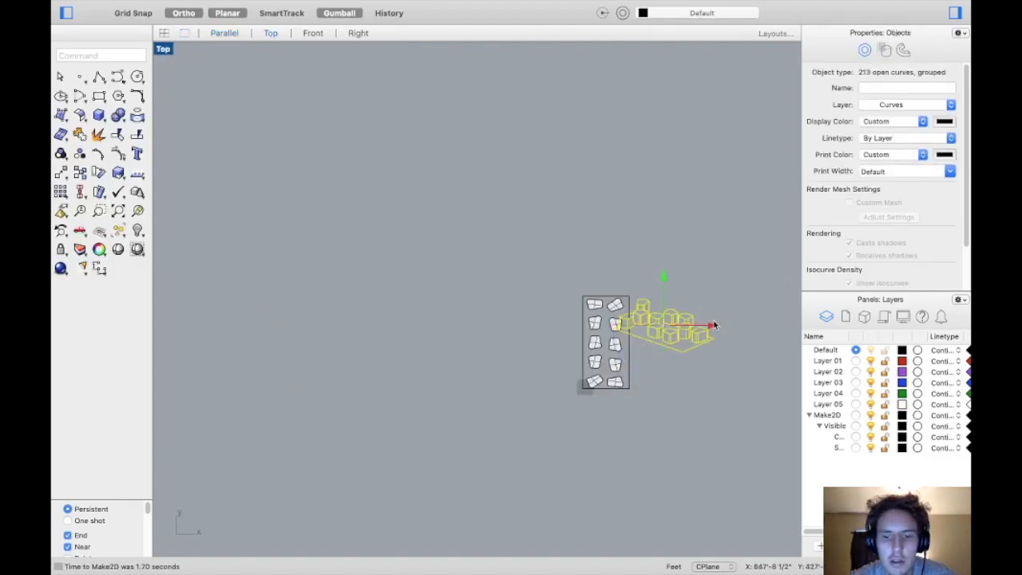
pyautogui.moveTo(716, 326); pyautogui.dragTo(424, 346)
pyautogui.click(443, 292)
# Step: Select the moved 2D linework and export it under the name "aggregate on site masterplan"
pyautogui.moveTo(304, 294); pyautogui.dragTo(452, 372)
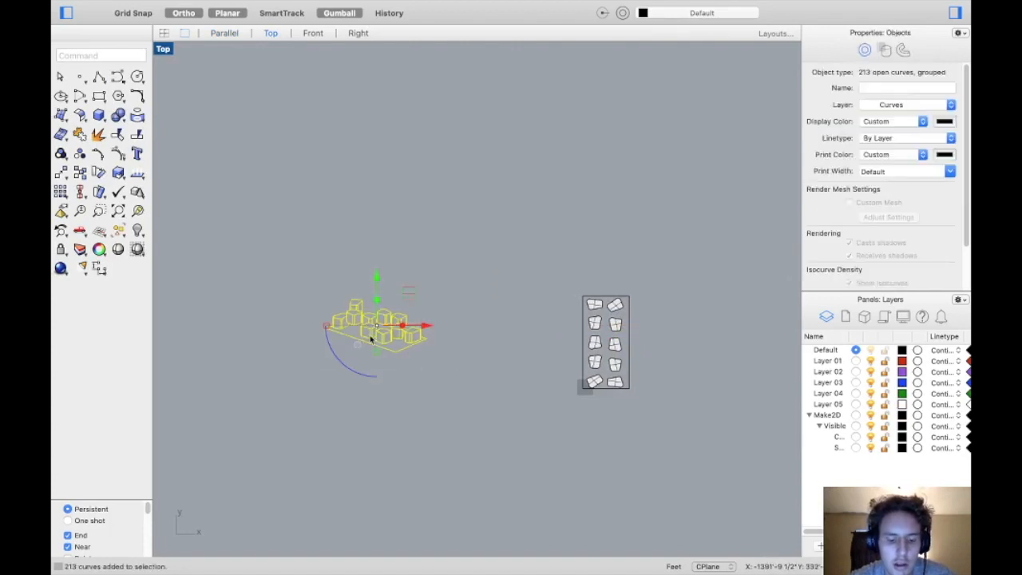
pyautogui.write('Export')
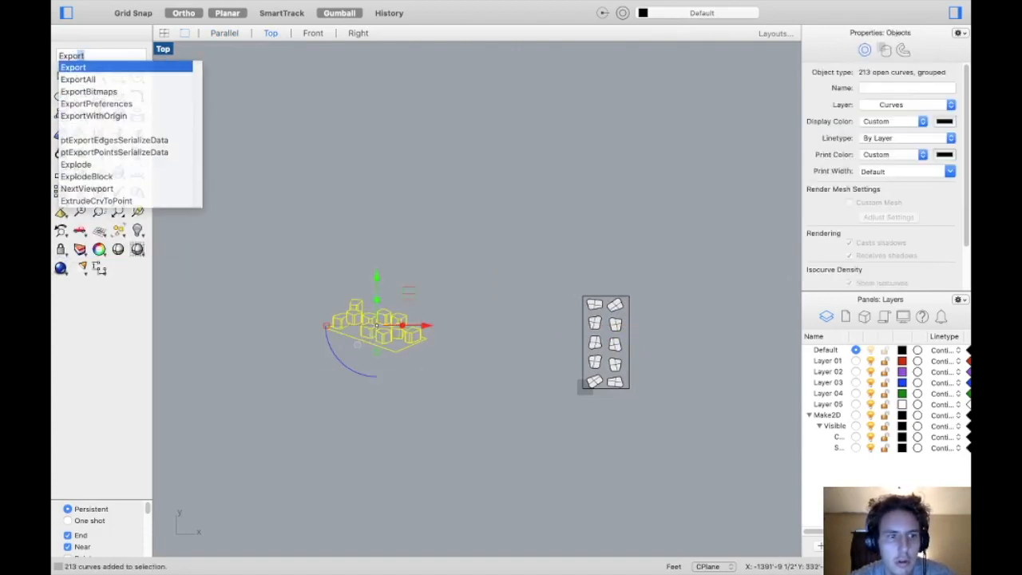
pyautogui.press('Return')
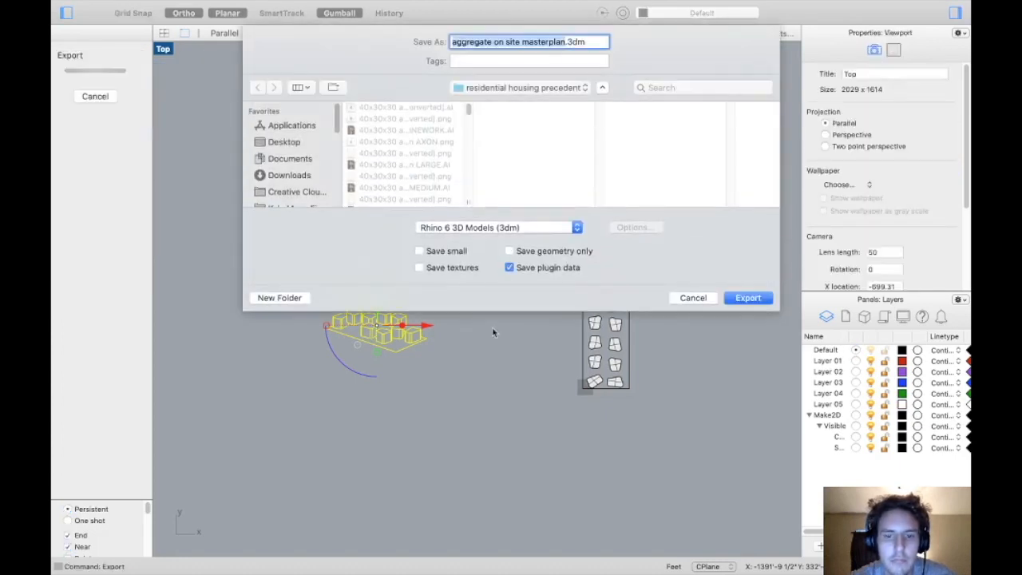
pyautogui.click(736, 300)
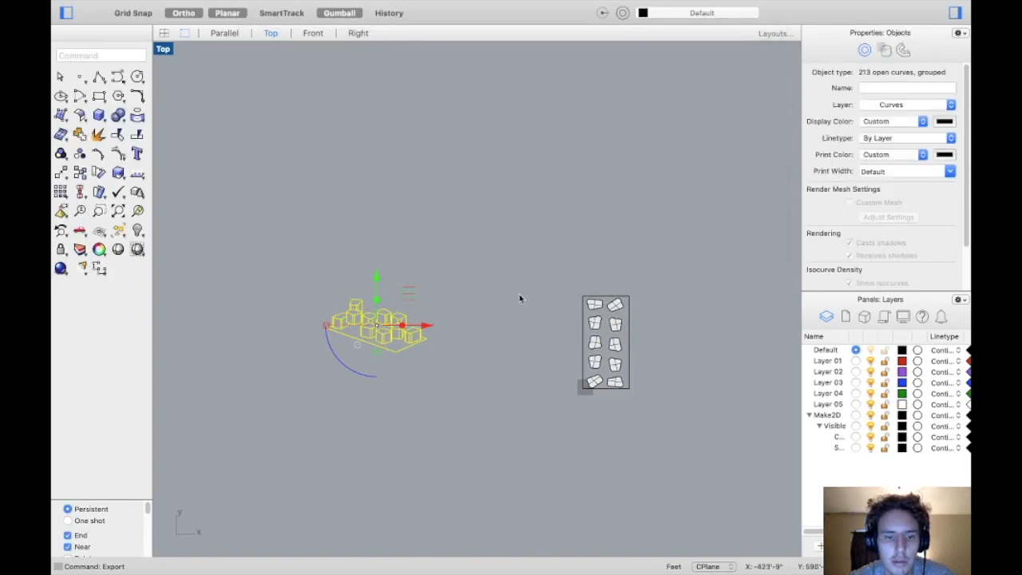
# Step: Return to the Parallel view and try to render the model
pyautogui.click(227, 35)
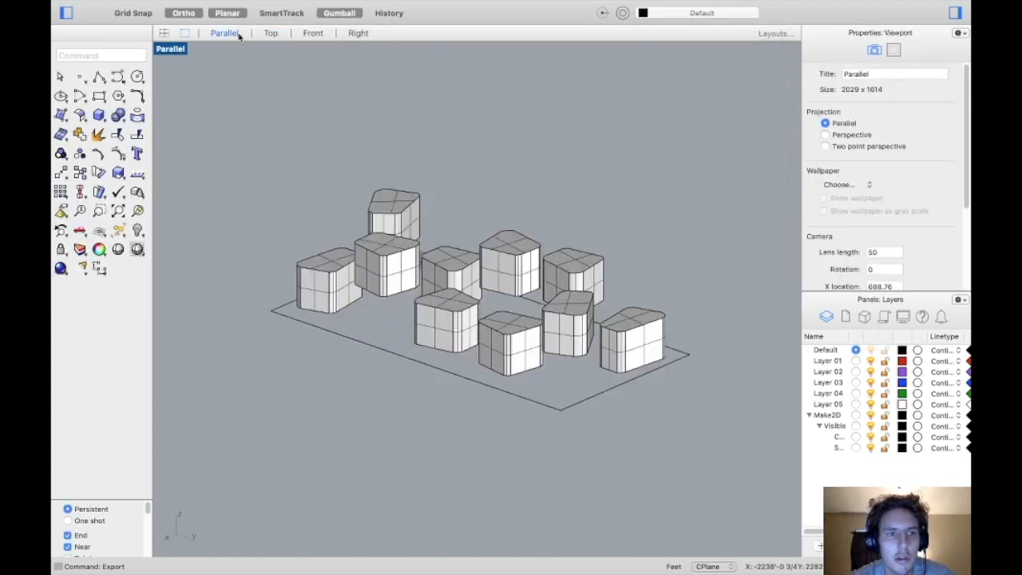
pyautogui.write('render')
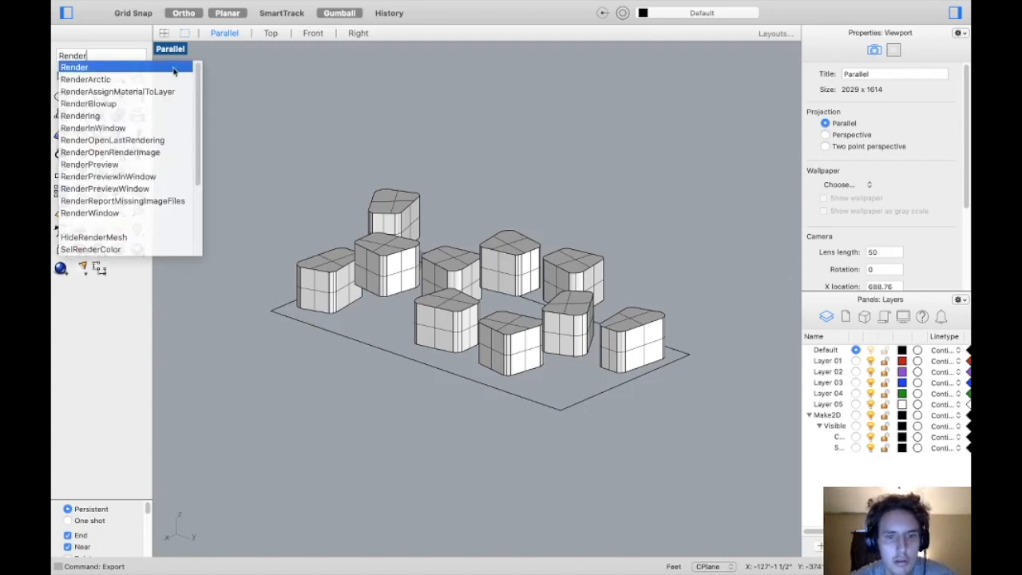
pyautogui.press('Return')
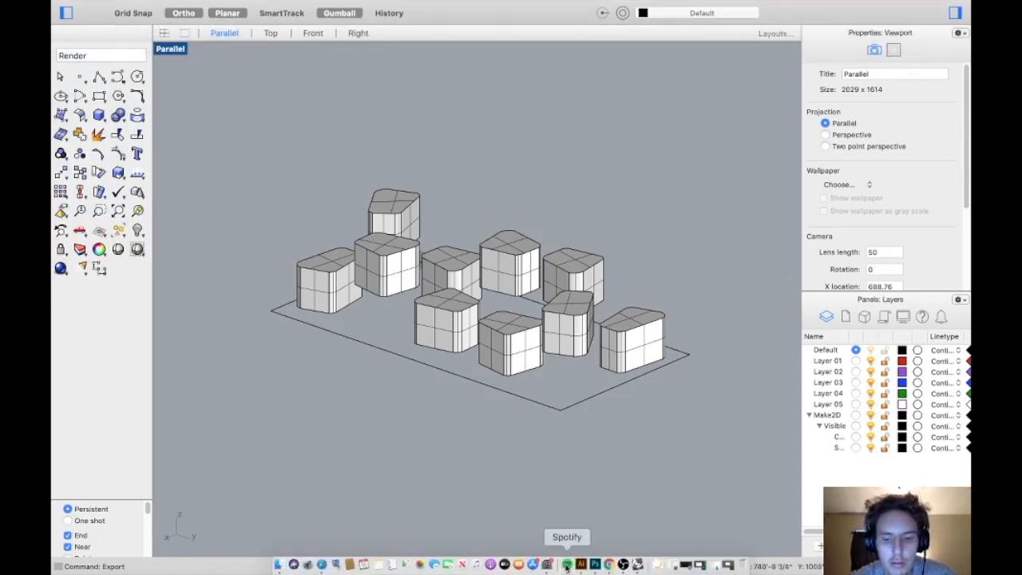
# Step: Switch to Illustrator and open "aggregate on site masterplan.AI" from the youtube folder, then put the Finder window away
pyautogui.click(581, 564)
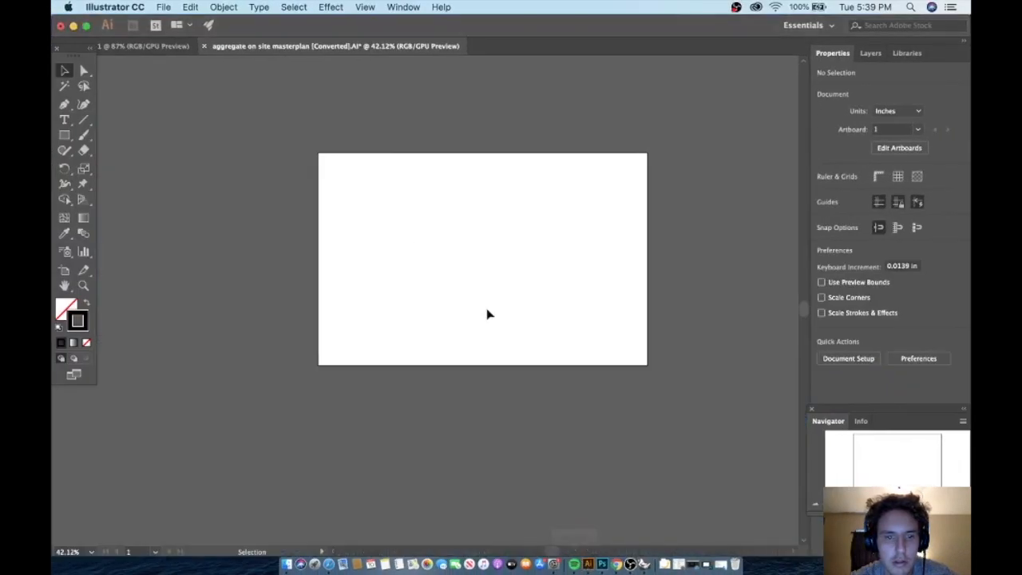
pyautogui.scroll(2, 490, 286)
pyautogui.scroll(2, 490, 286)
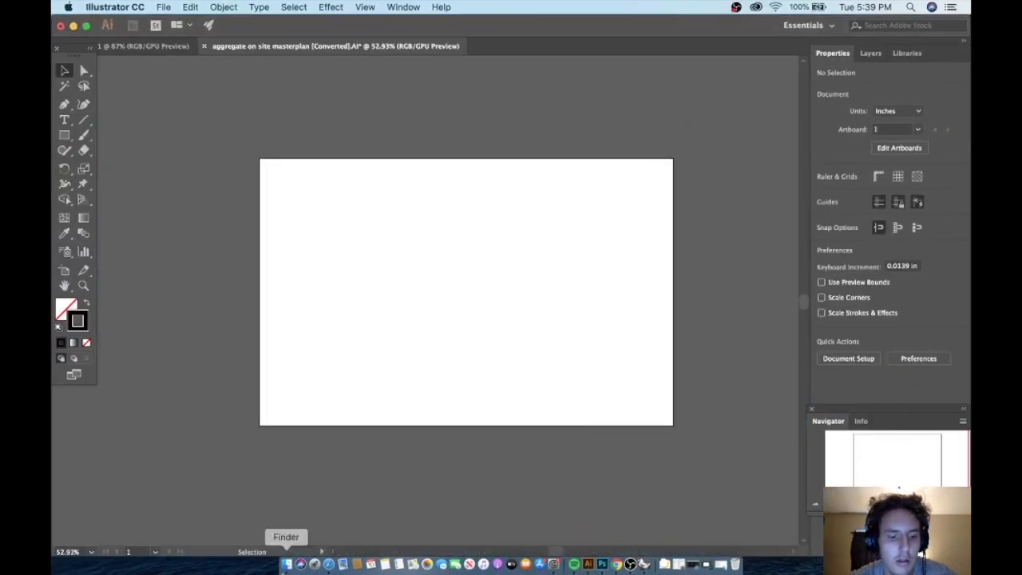
pyautogui.click(287, 566)
pyautogui.click(448, 336)
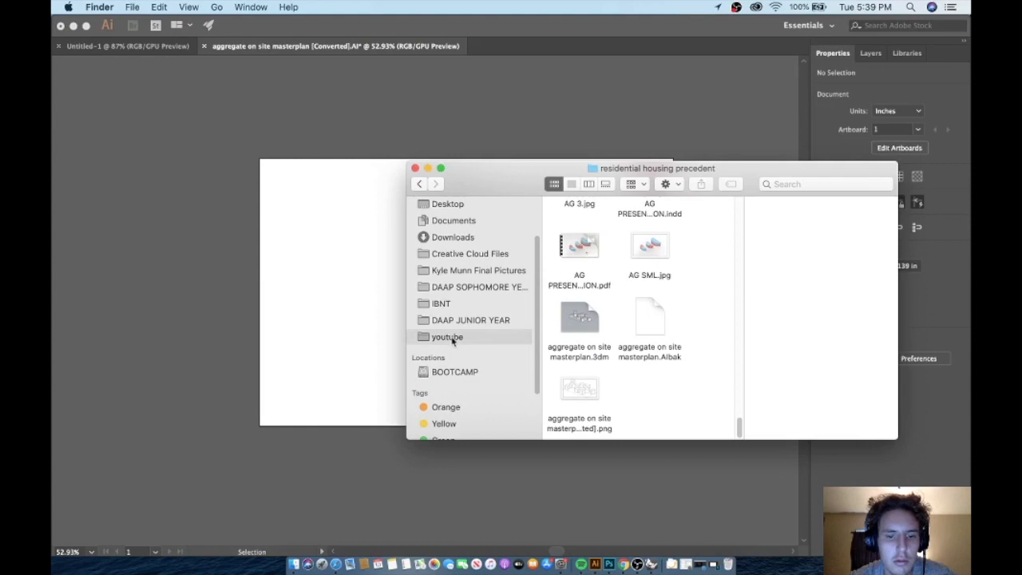
pyautogui.moveTo(643, 222); pyautogui.dragTo(319, 276)
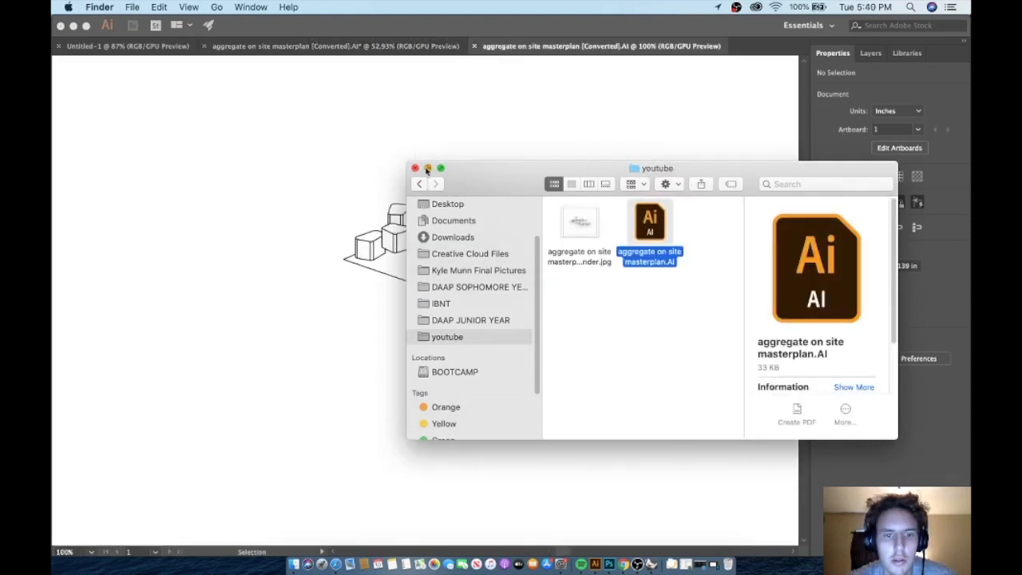
pyautogui.click(427, 168)
pyautogui.click(435, 203)
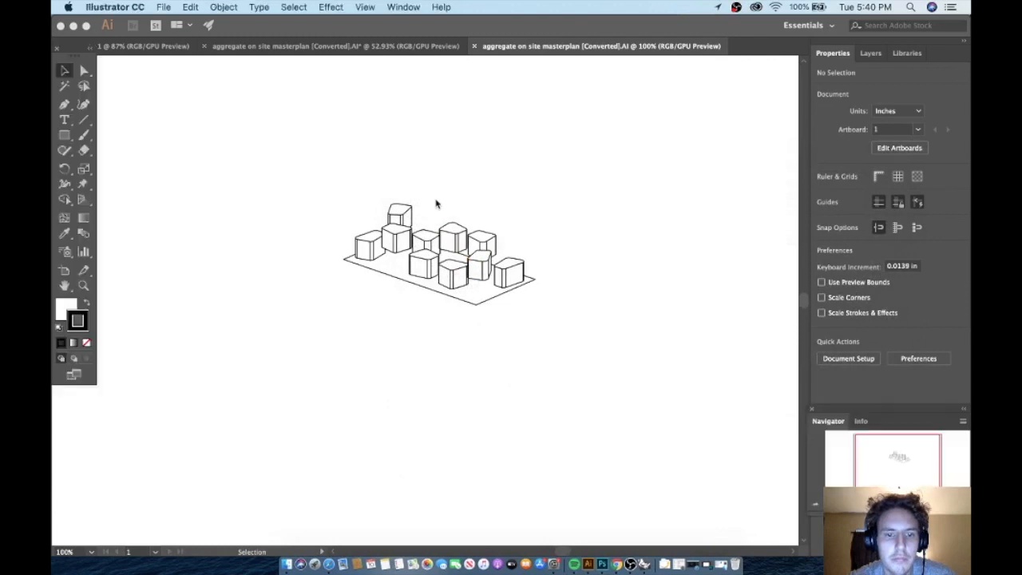
# Step: Fit the artboard in view, enlarge the whole imported linework and position it across the artboard
pyautogui.press('super+0')
pyautogui.moveTo(369, 187); pyautogui.dragTo(597, 334)
pyautogui.moveTo(400, 201); pyautogui.dragTo(268, 167)
pyautogui.moveTo(463, 239)
pyautogui.mouseDown()
pyautogui.moveTo(428, 252)
pyautogui.moveTo(479, 221)
pyautogui.mouseUp()
pyautogui.click(491, 146)
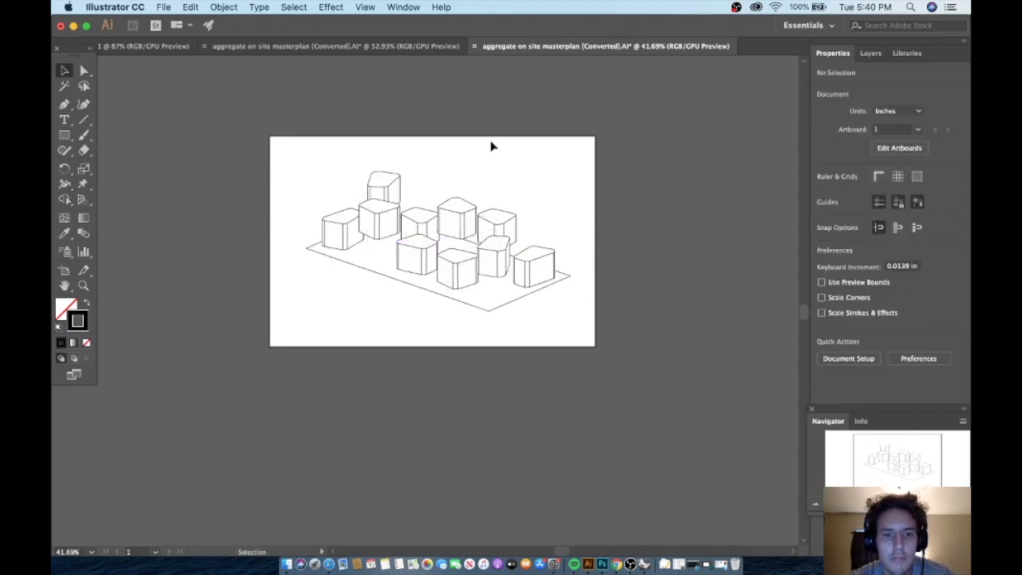
# Step: Select all the linework and enlarge it slightly further to about 13.8 by 7.3 in
pyautogui.scroll(3, 455, 173)
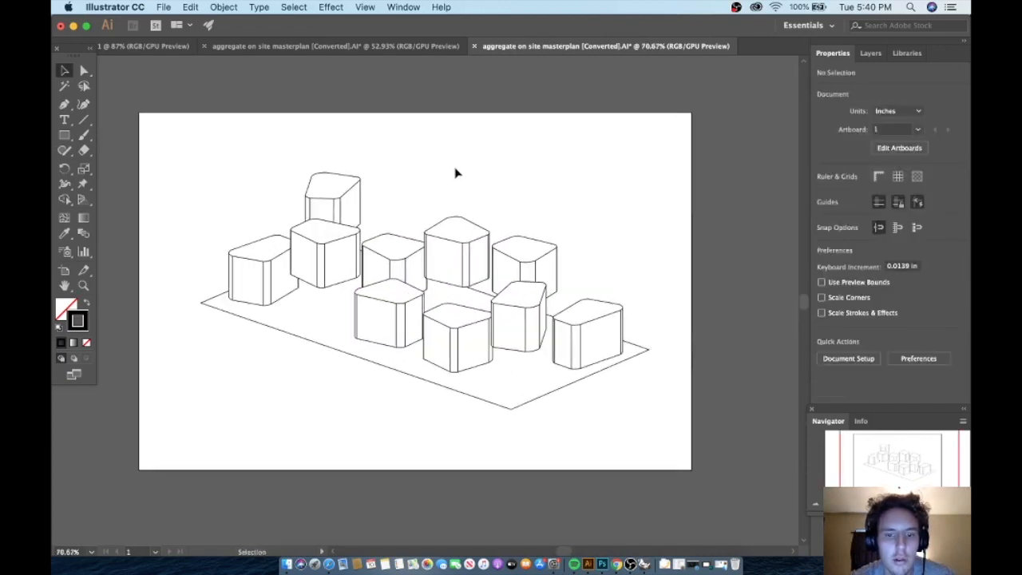
pyautogui.scroll(-1, 455, 173)
pyautogui.moveTo(174, 151); pyautogui.dragTo(647, 415)
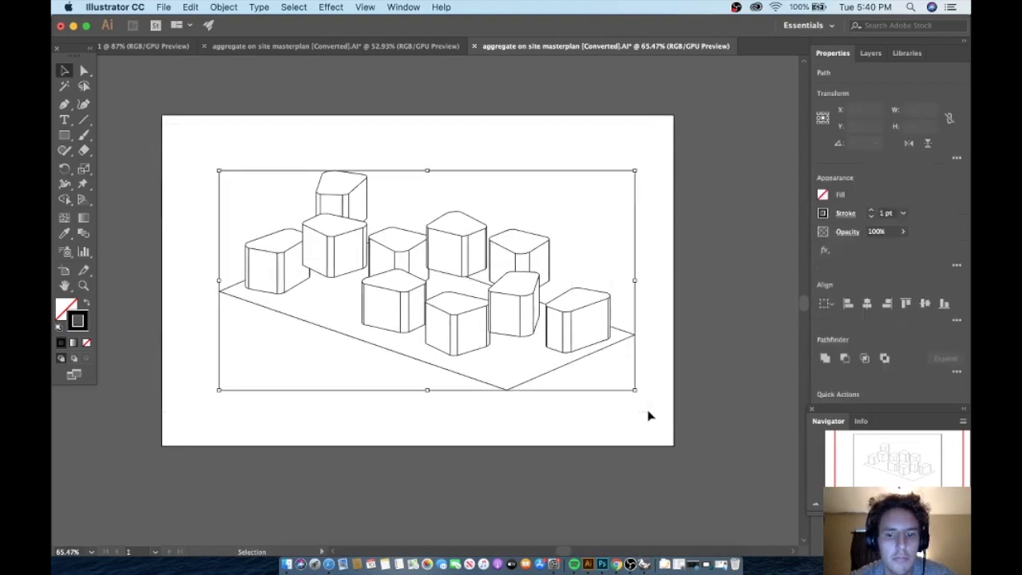
pyautogui.moveTo(217, 169); pyautogui.dragTo(205, 166)
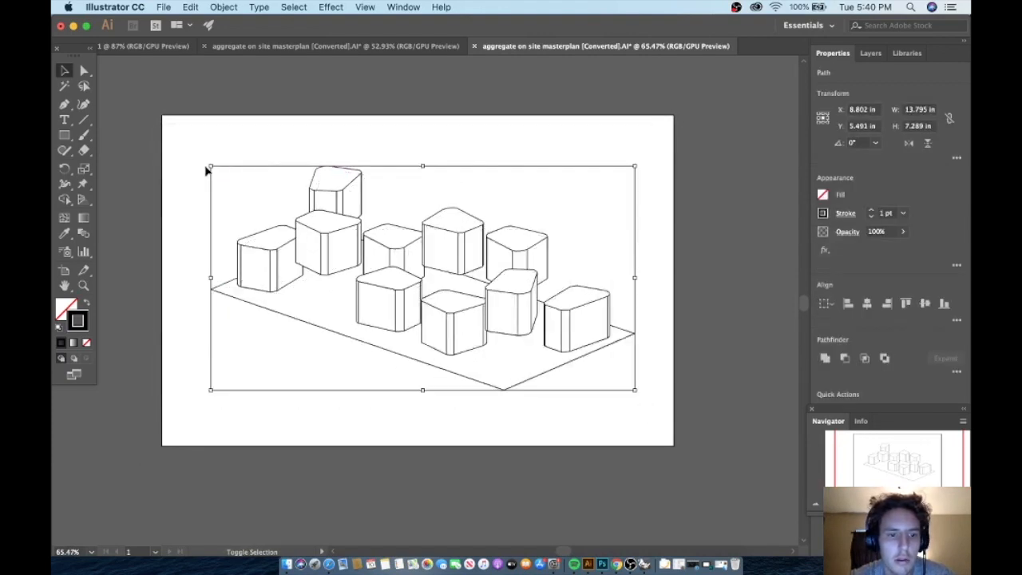
pyautogui.click(416, 119)
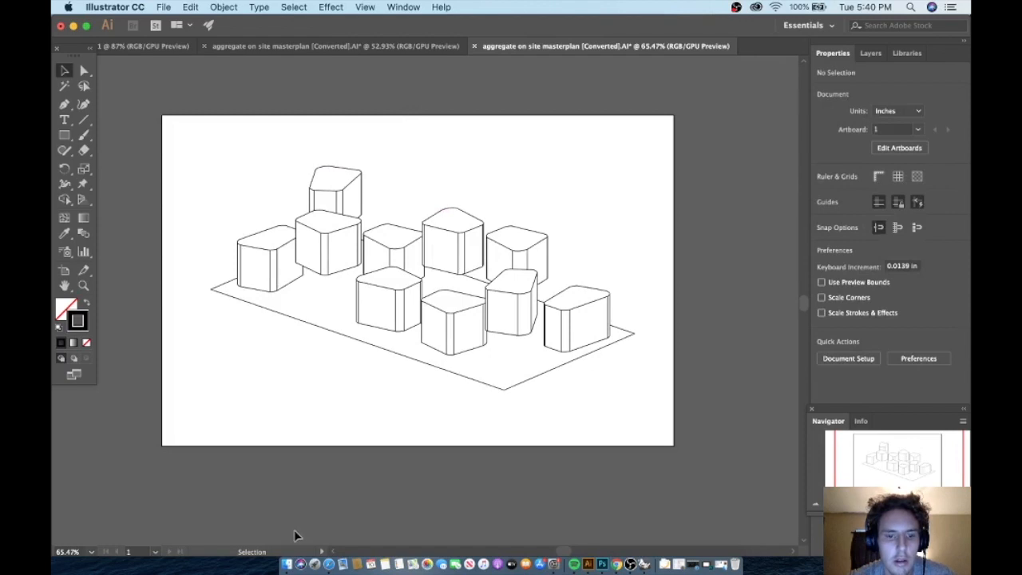
# Step: Delete the duplicate vertical lines along the left edge of the rightmost block in the back row
pyautogui.scroll(5, 458, 241)
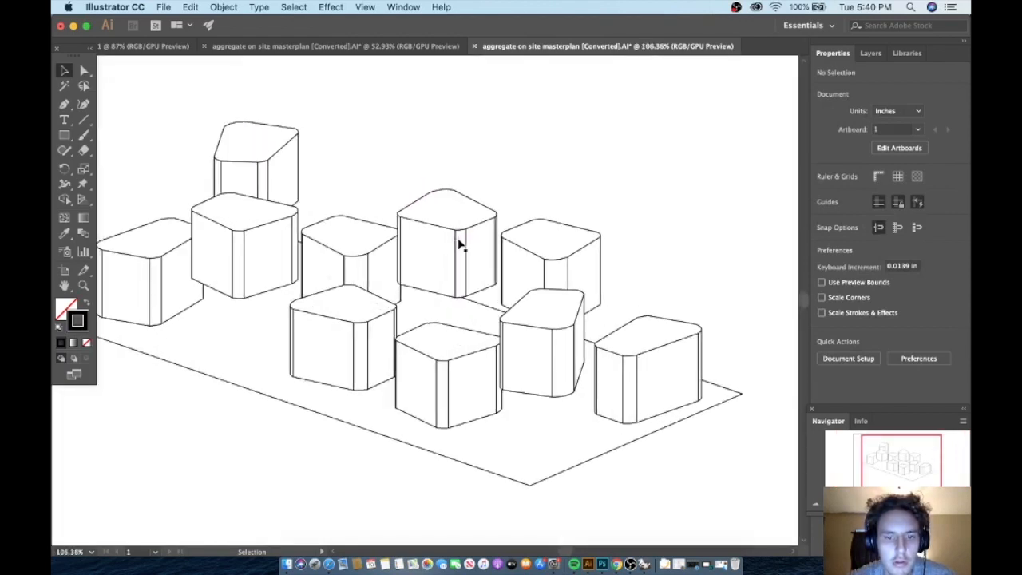
pyautogui.click(503, 267)
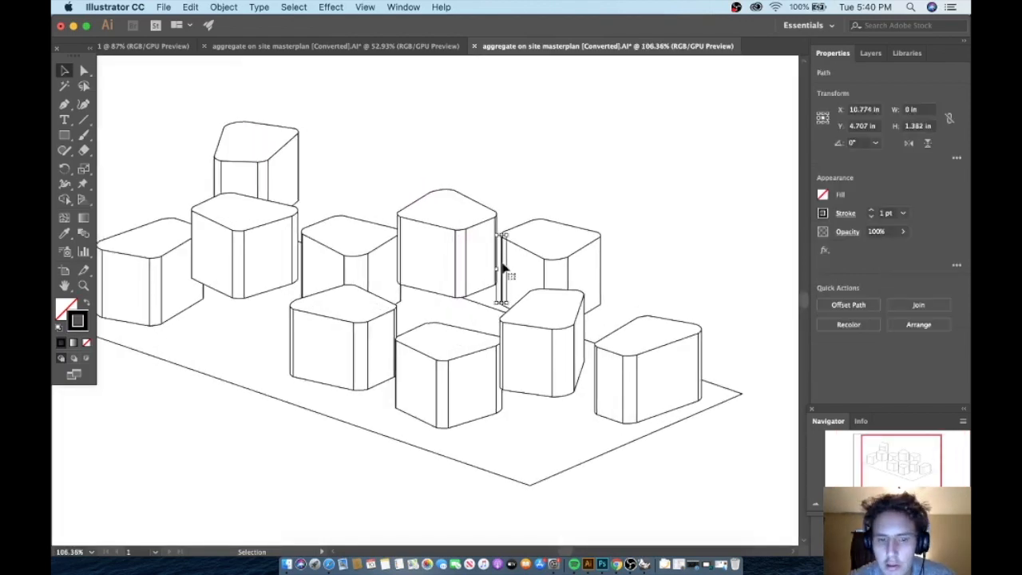
pyautogui.press('Delete')
pyautogui.click(508, 259)
pyautogui.press('Delete')
pyautogui.scroll(8, 504, 272)
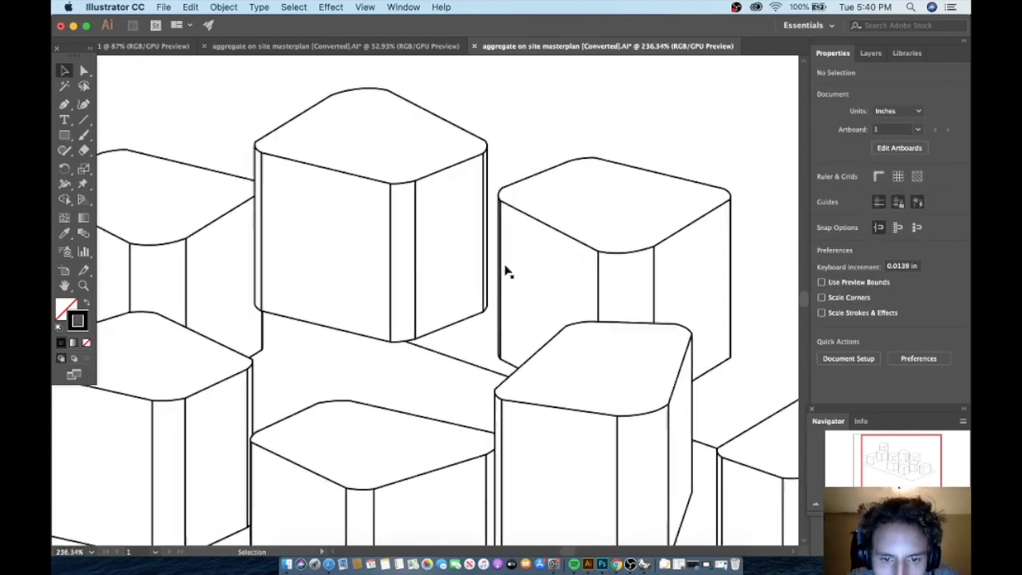
pyautogui.click(499, 271)
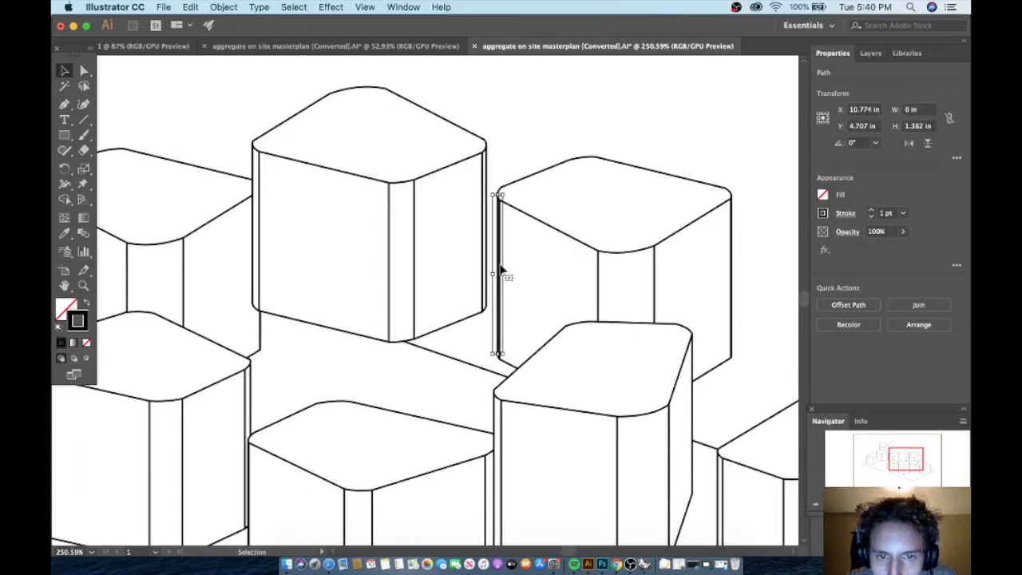
pyautogui.press('Delete')
pyautogui.click(501, 271)
pyautogui.press('Delete')
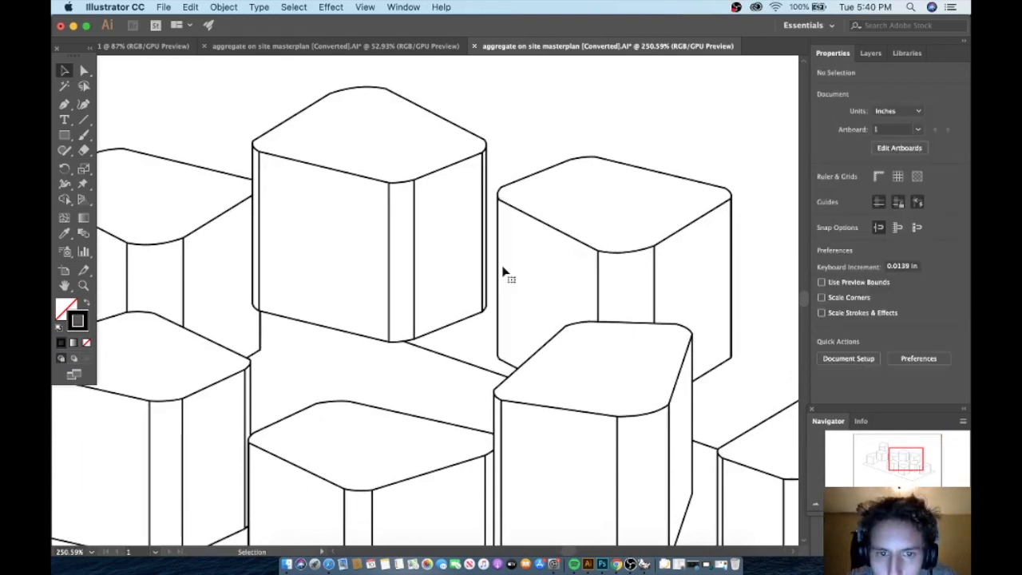
# Step: Delete the duplicate vertical line along the left edge of the block just behind the front row's leftmost block
pyautogui.scroll(-8, 503, 271)
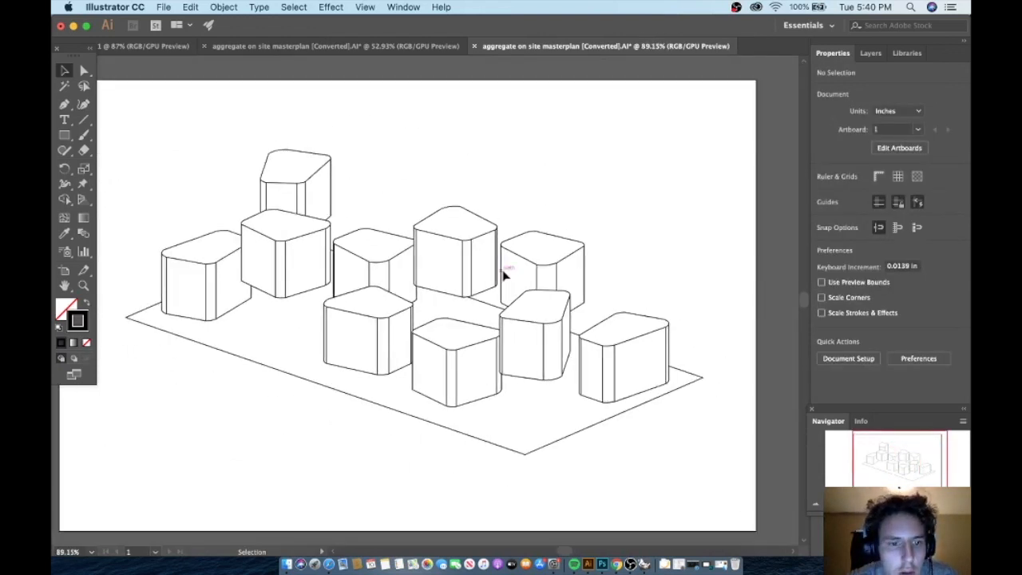
pyautogui.scroll(9, 290, 274)
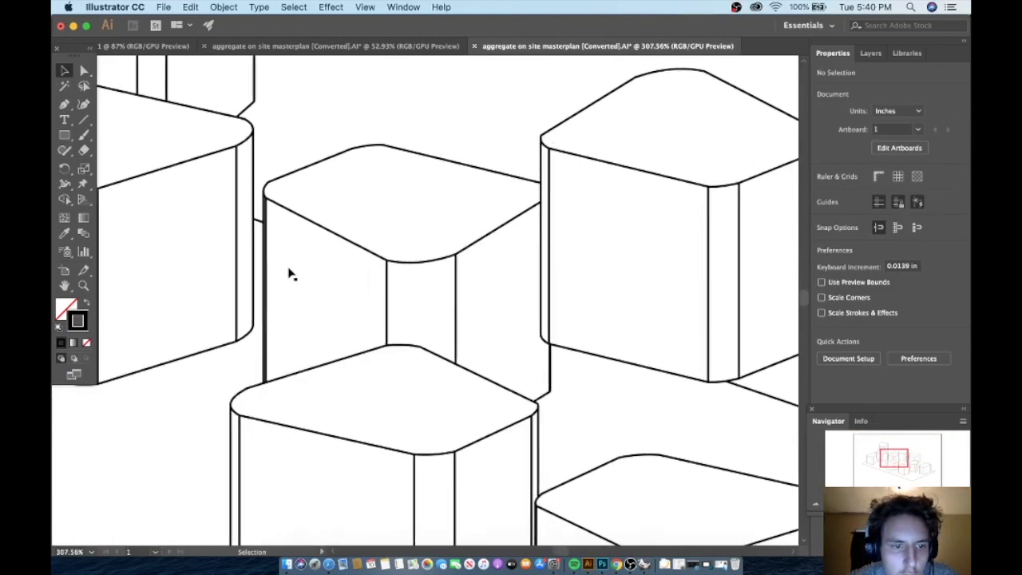
pyautogui.click(269, 276)
pyautogui.press('Delete')
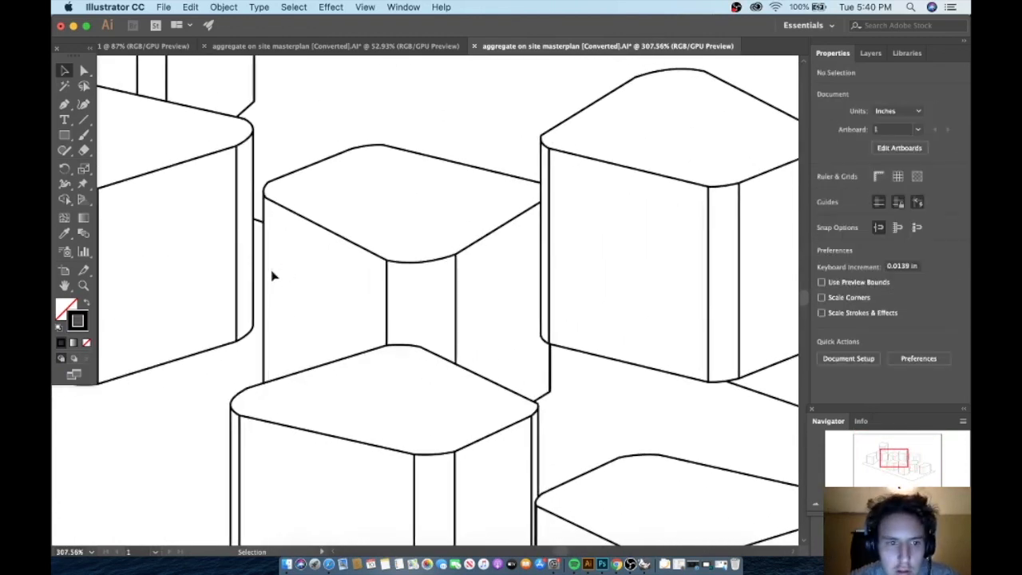
# Step: Check the remaining blocks for doubled vertical edges, including the left edge of the second front block from the right
pyautogui.scroll(-8, 272, 276)
pyautogui.scroll(-3, 272, 276)
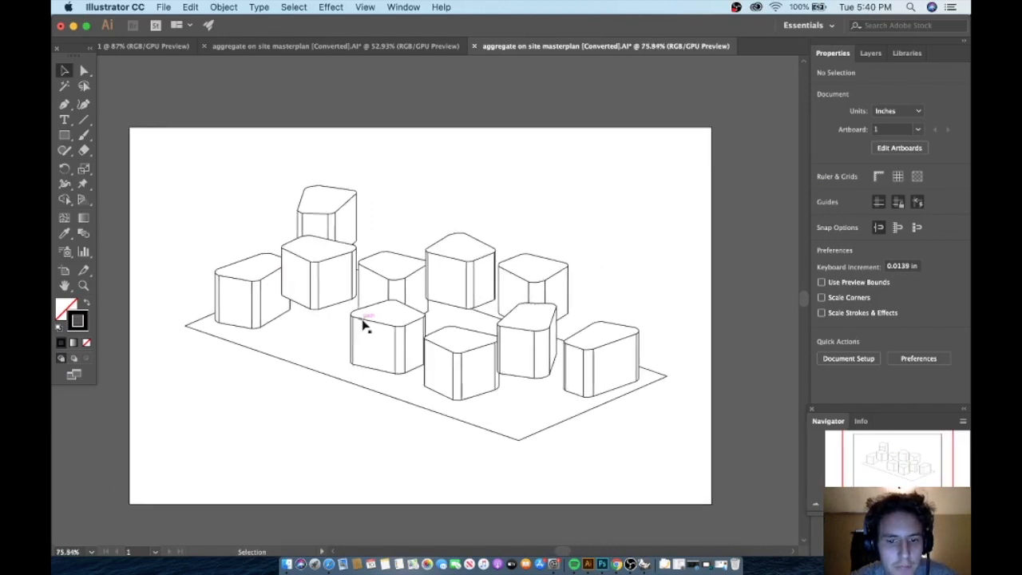
pyautogui.scroll(-2, 363, 323)
pyautogui.scroll(5, 504, 345)
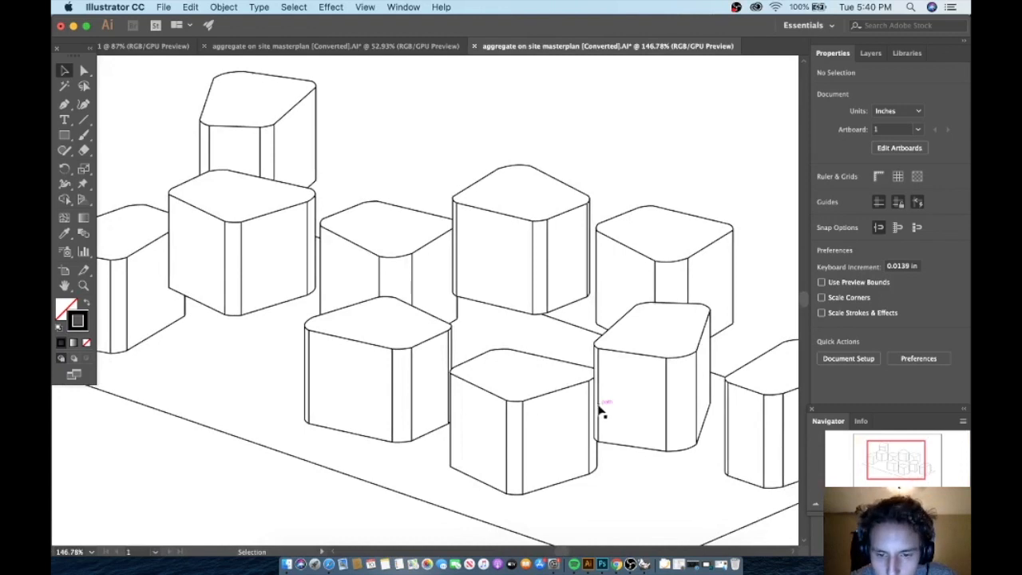
pyautogui.click(598, 407)
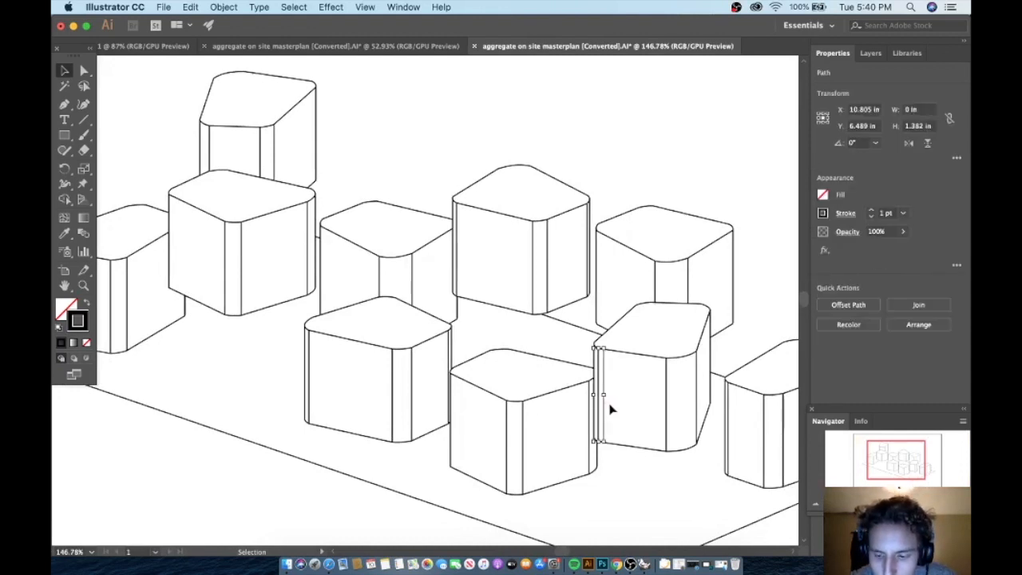
pyautogui.click(610, 408)
pyautogui.scroll(-5, 610, 409)
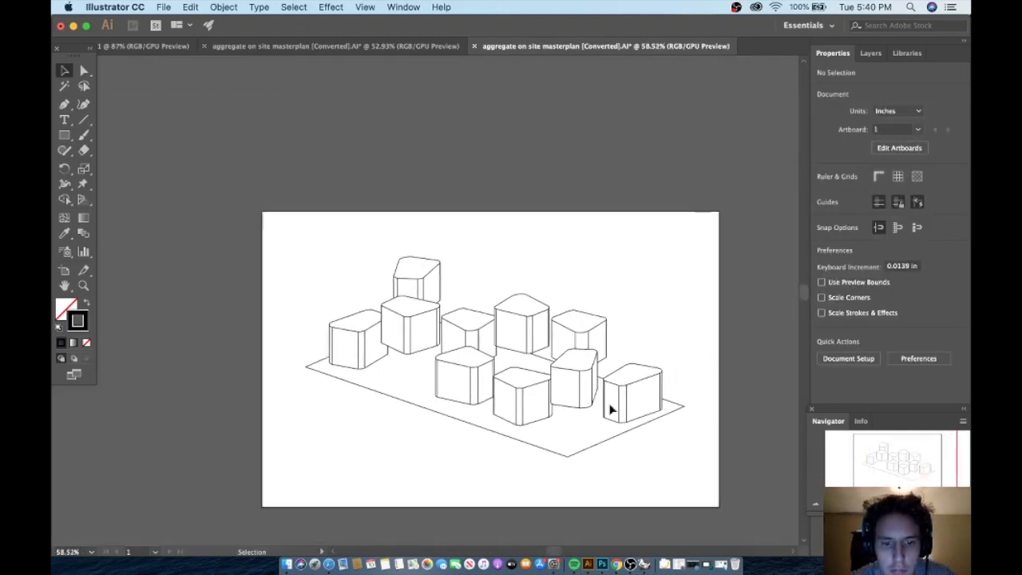
# Step: Bring the rendered image of the blocks in from Finder as a linked file and roughly centre it over the artboard
pyautogui.hscroll(3, 611, 408)
pyautogui.scroll(-2, 611, 409)
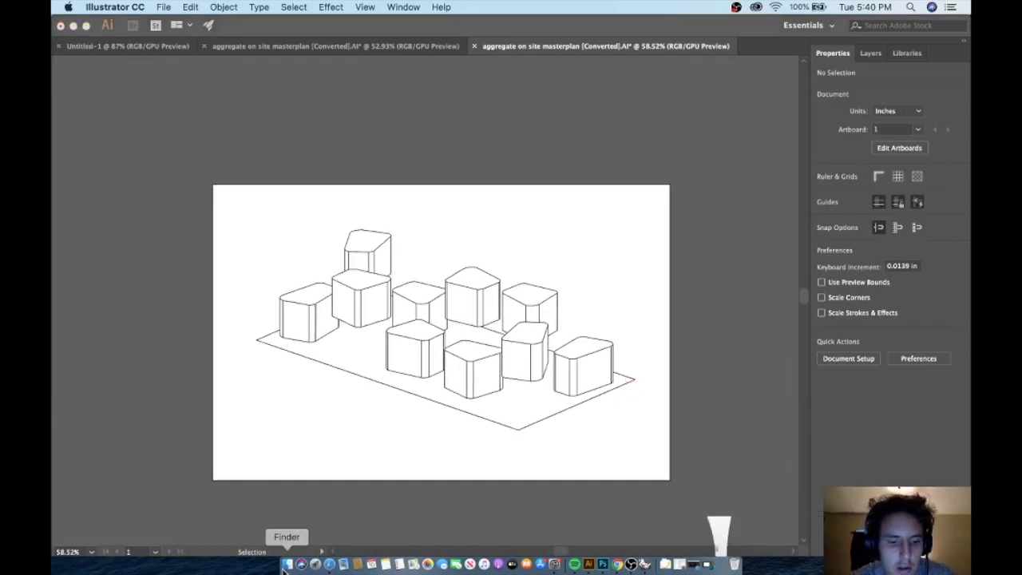
pyautogui.click(286, 565)
pyautogui.moveTo(578, 223); pyautogui.dragTo(275, 383)
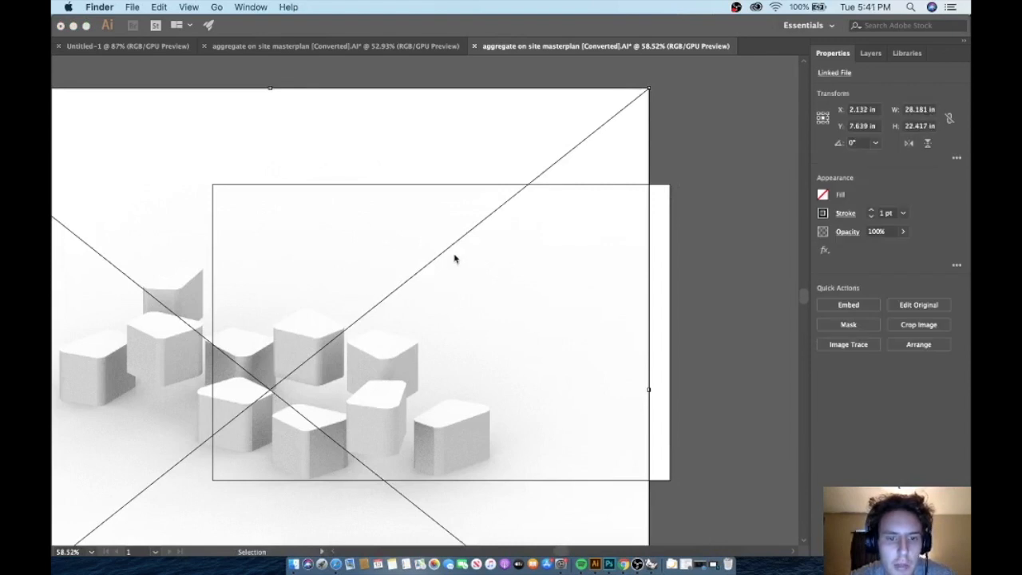
pyautogui.click(363, 253)
pyautogui.moveTo(349, 294); pyautogui.dragTo(553, 201)
pyautogui.scroll(-4, 554, 205)
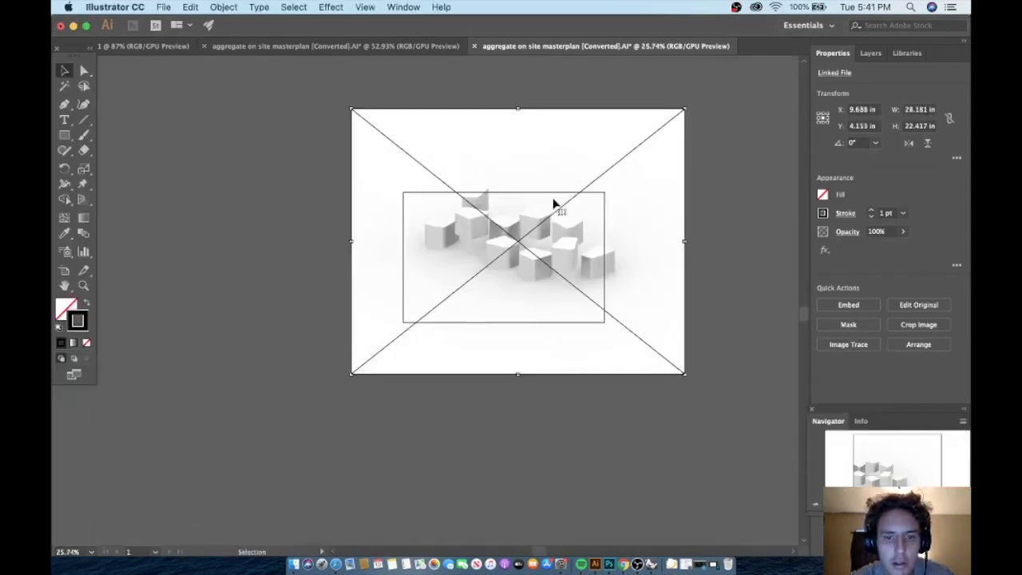
# Step: Send the rendered image to the back, behind the linework
pyautogui.rightClick(544, 154)
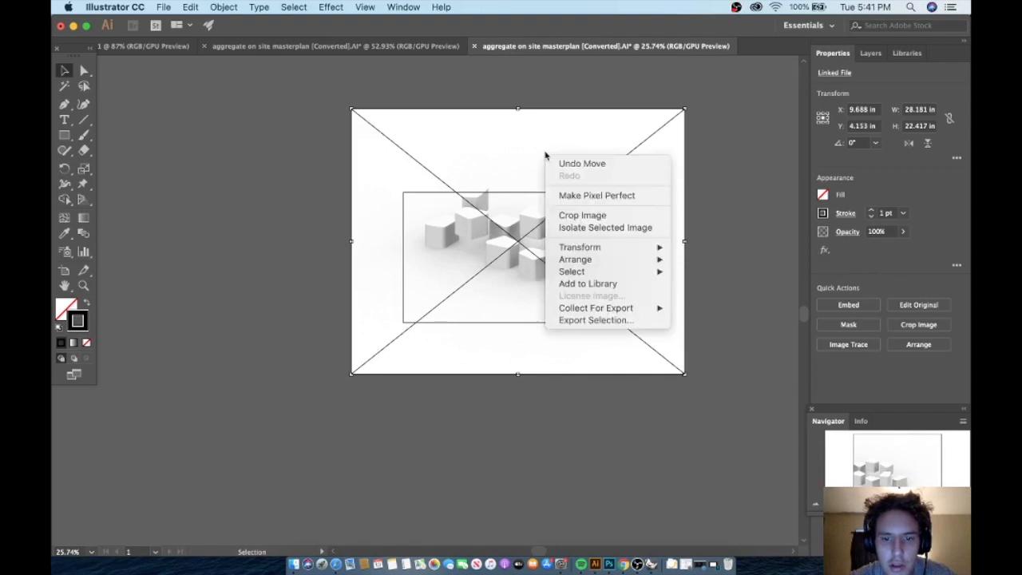
pyautogui.moveTo(595, 264)
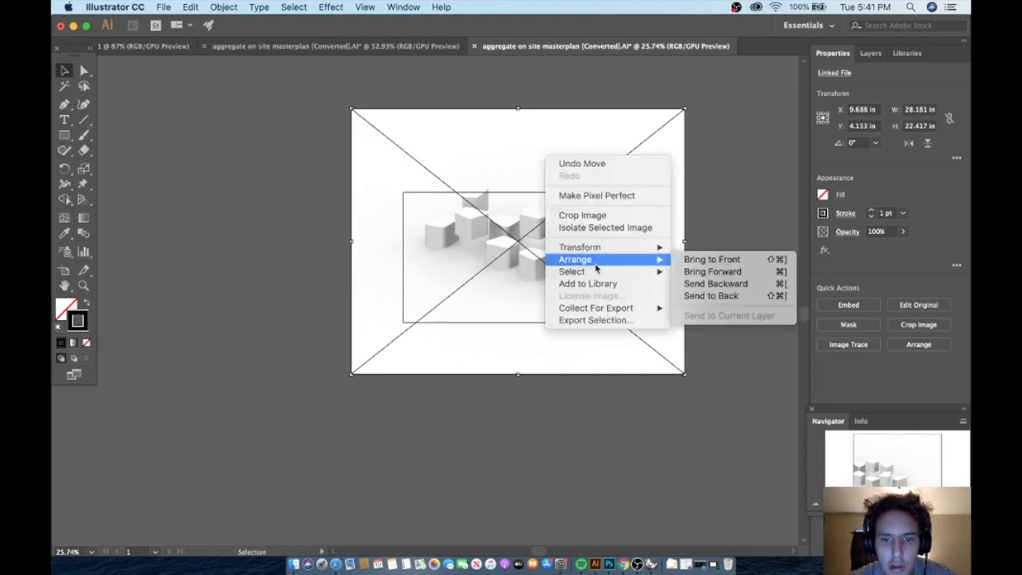
pyautogui.click(713, 296)
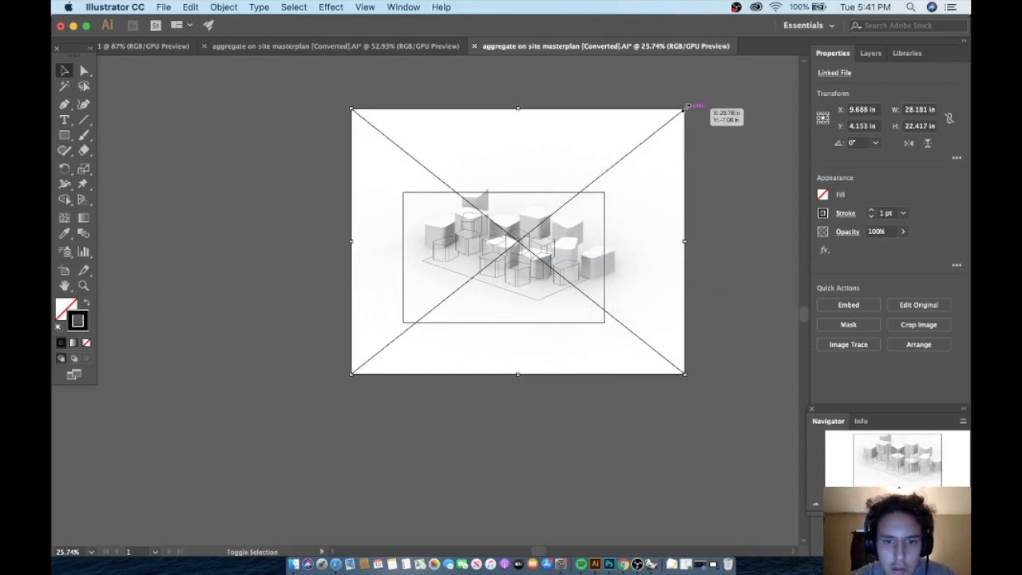
# Step: Scale the rendered image proportionally to about 21.4 by 17 in and move it roughly into line with the block linework
pyautogui.moveTo(685, 107); pyautogui.dragTo(636, 149)
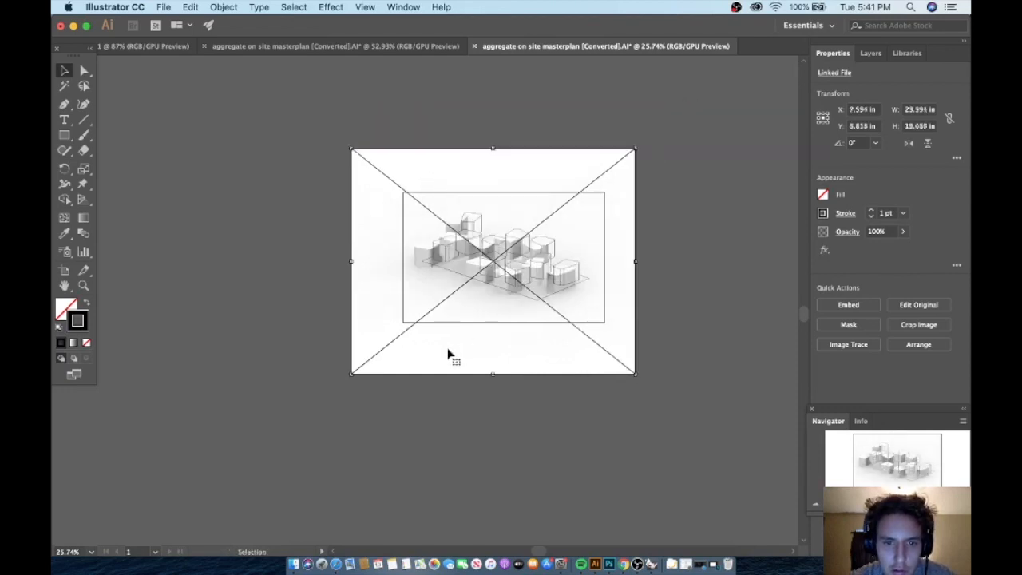
pyautogui.scroll(5, 490, 299)
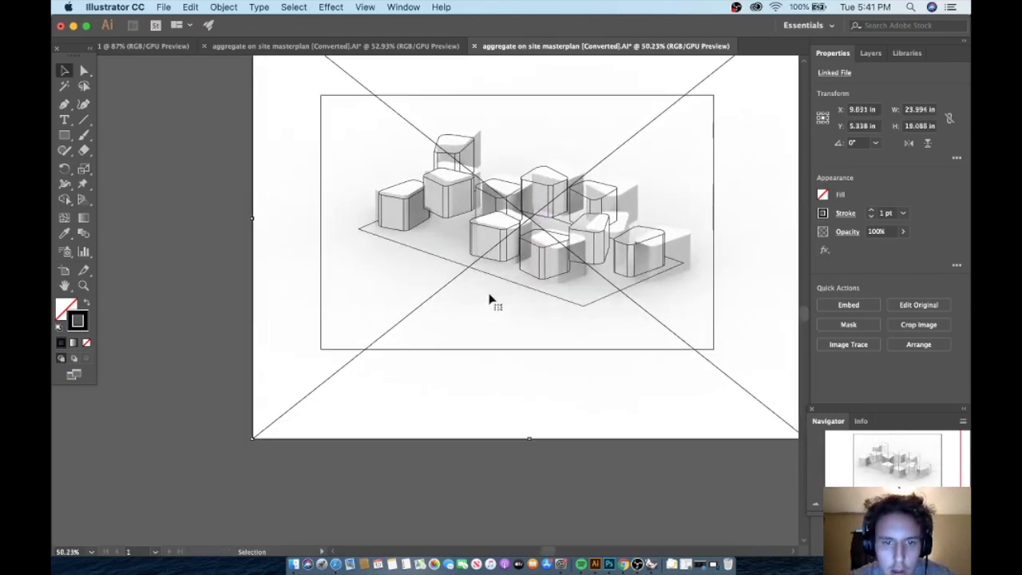
pyautogui.scroll(2, 486, 293)
pyautogui.hscroll(1, 487, 292)
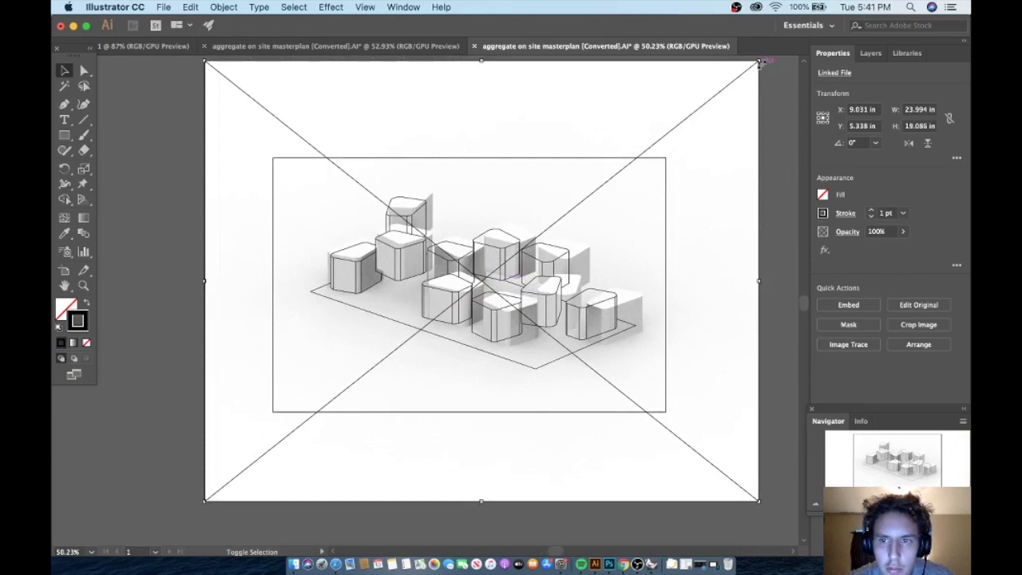
pyautogui.moveTo(759, 61); pyautogui.dragTo(740, 76)
pyautogui.moveTo(641, 274); pyautogui.dragTo(634, 269)
pyautogui.moveTo(197, 70); pyautogui.dragTo(240, 100)
pyautogui.moveTo(290, 132)
pyautogui.mouseDown()
pyautogui.moveTo(283, 118)
pyautogui.moveTo(292, 119)
pyautogui.mouseUp()
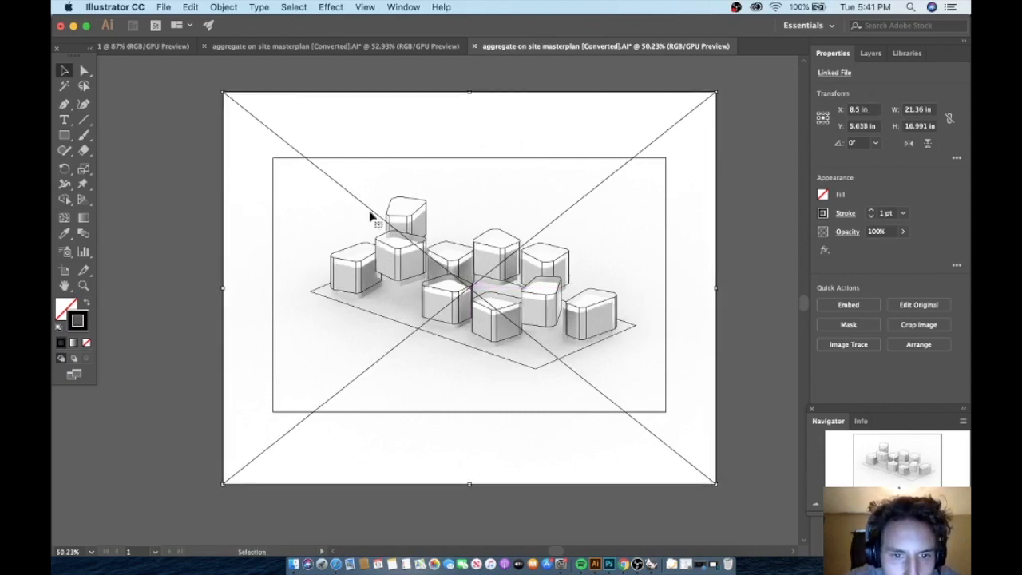
# Step: Nudge the rendered image up and slightly right so its blocks line up with the linework
pyautogui.press('Up')
pyautogui.press('Up')
pyautogui.press('Up')
pyautogui.press('Up')
pyautogui.press('Up')
pyautogui.press('Up')
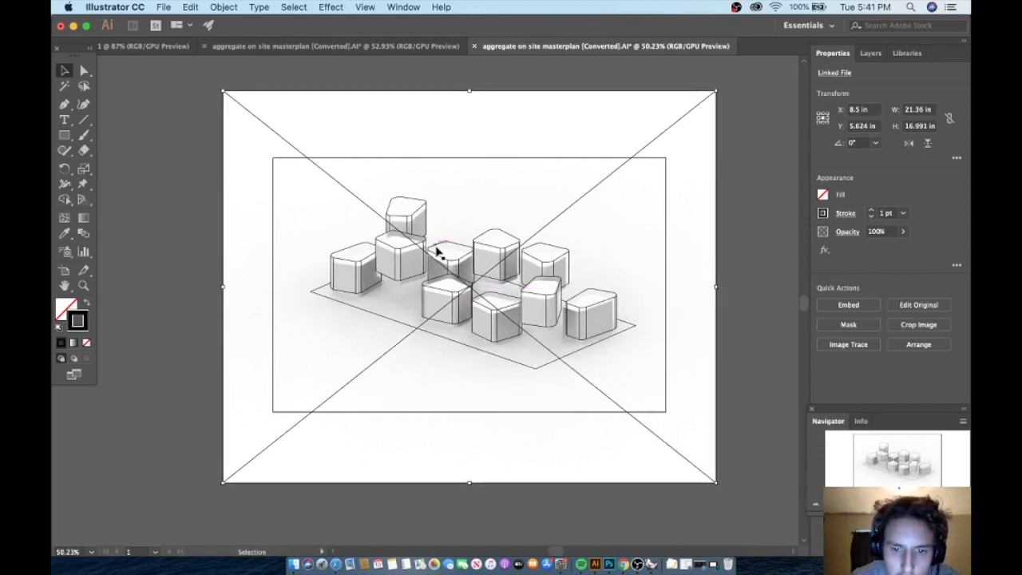
pyautogui.press('Up')
pyautogui.press('Up')
pyautogui.press('Up')
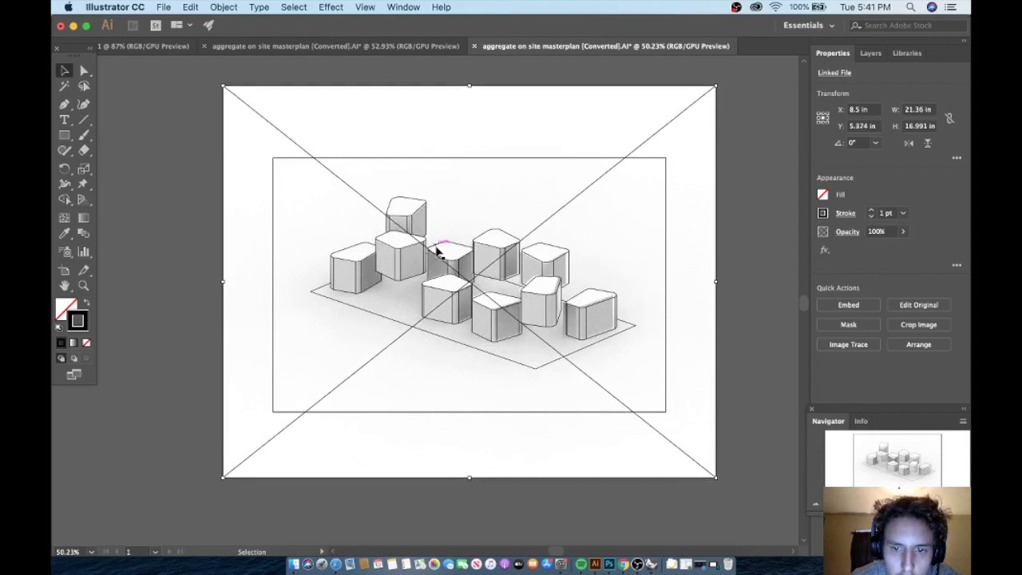
pyautogui.press('Right')
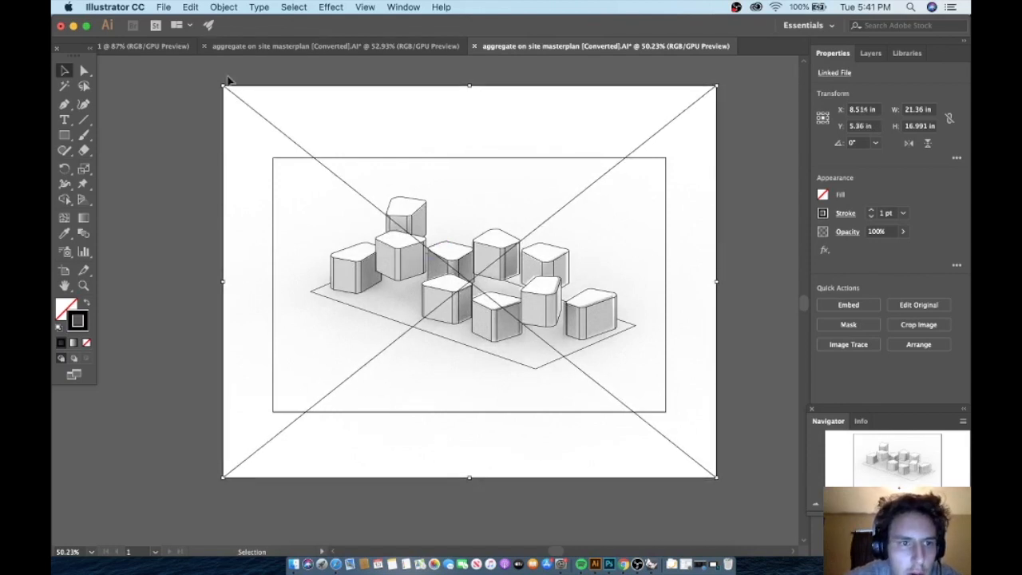
# Step: Enlarge the rendered image slightly to about 21.7 by 17.2 in, realign it with the linework and deselect it
pyautogui.moveTo(223, 86); pyautogui.dragTo(216, 79)
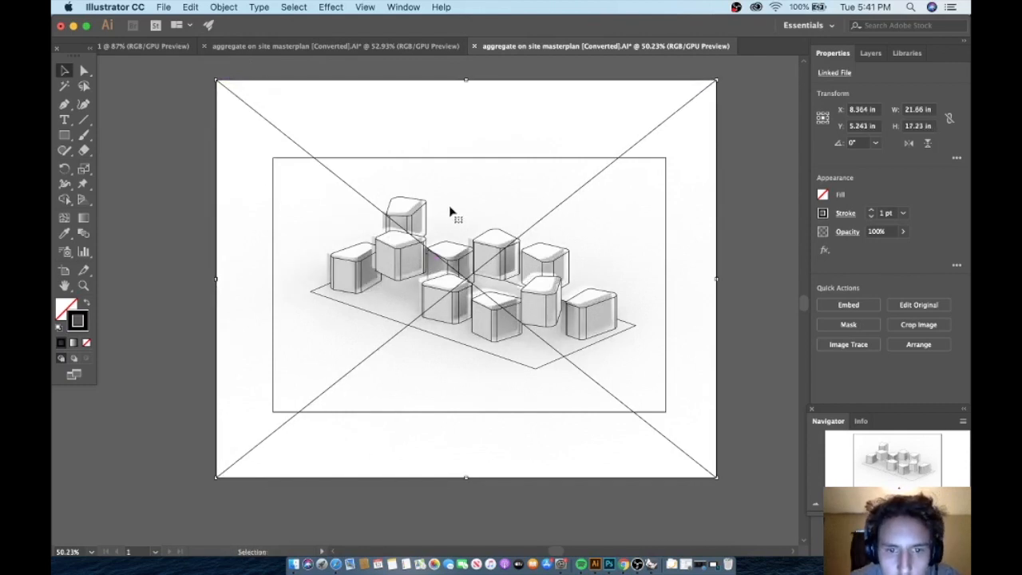
pyautogui.moveTo(456, 198); pyautogui.dragTo(469, 200)
pyautogui.press('Left')
pyautogui.press('Left')
pyautogui.press('Left')
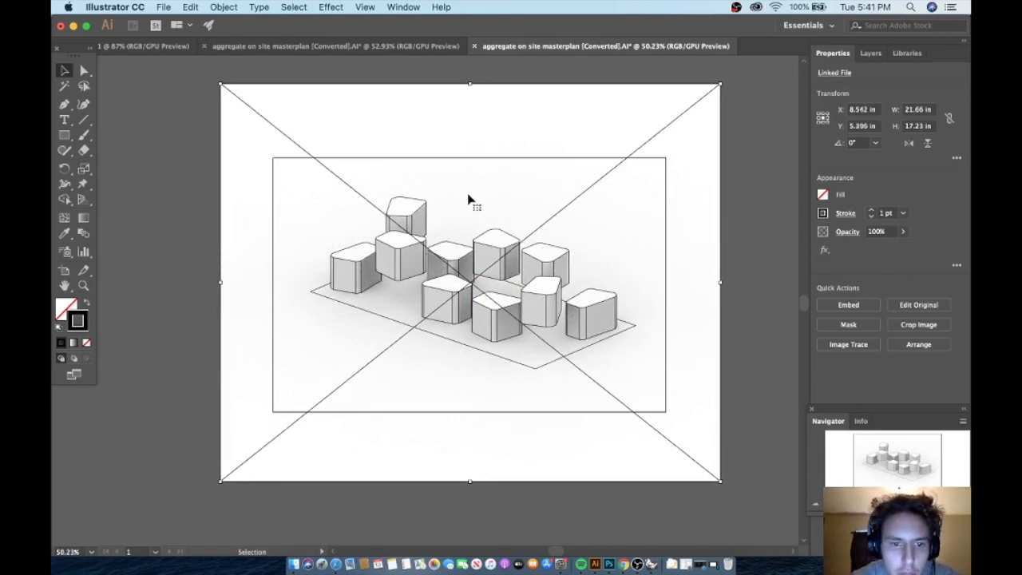
pyautogui.click(192, 209)
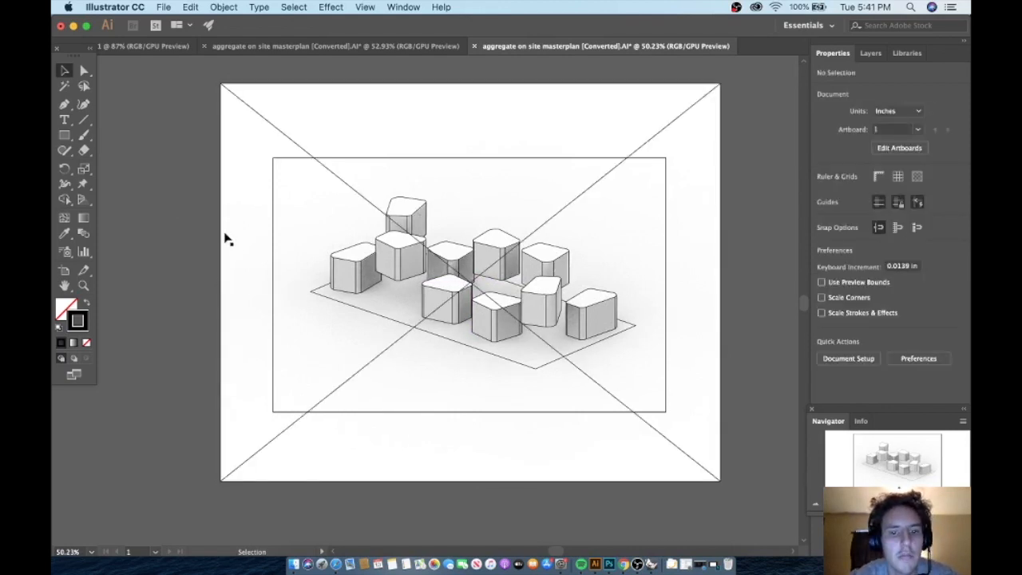
pyautogui.scroll(-1, 225, 232)
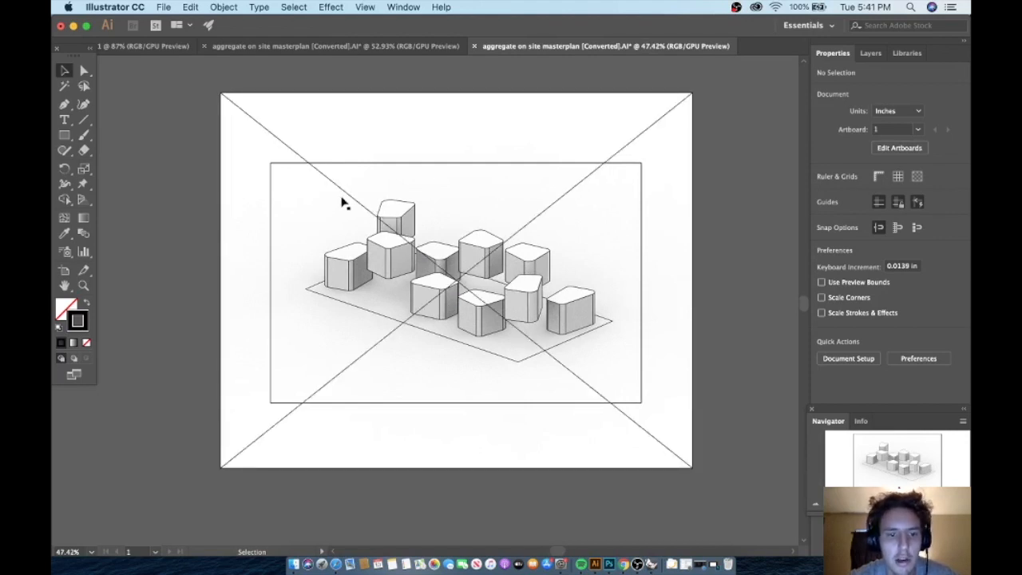
# Step: Select all the linework without the rendered image and set its stroke weight to 0.75 pt
pyautogui.moveTo(168, 124); pyautogui.dragTo(675, 396)
pyautogui.keyDown('shift'); pyautogui.click(684, 415); pyautogui.keyUp('shift')
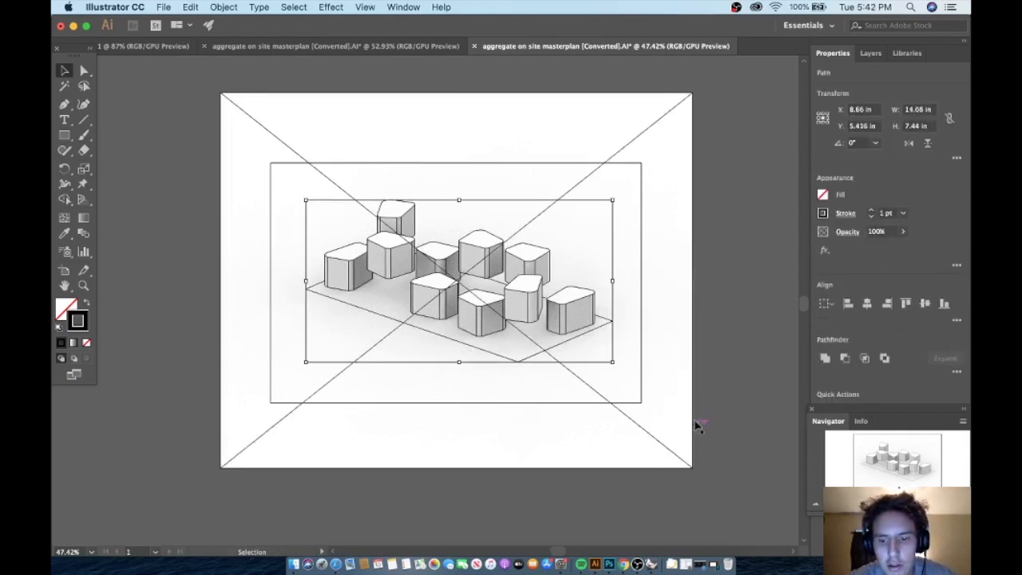
pyautogui.click(871, 216)
pyautogui.click(872, 211)
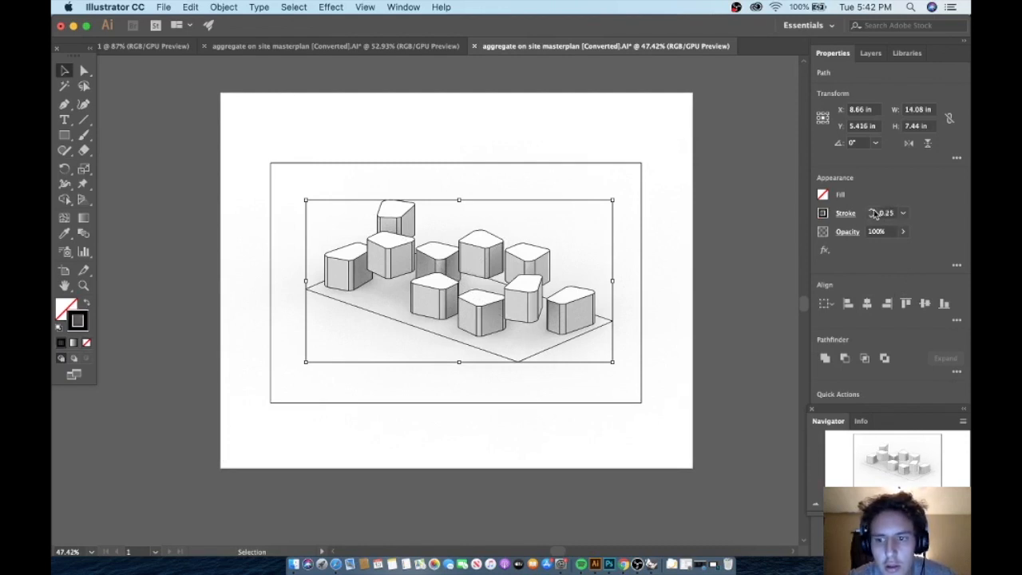
pyautogui.click(872, 218)
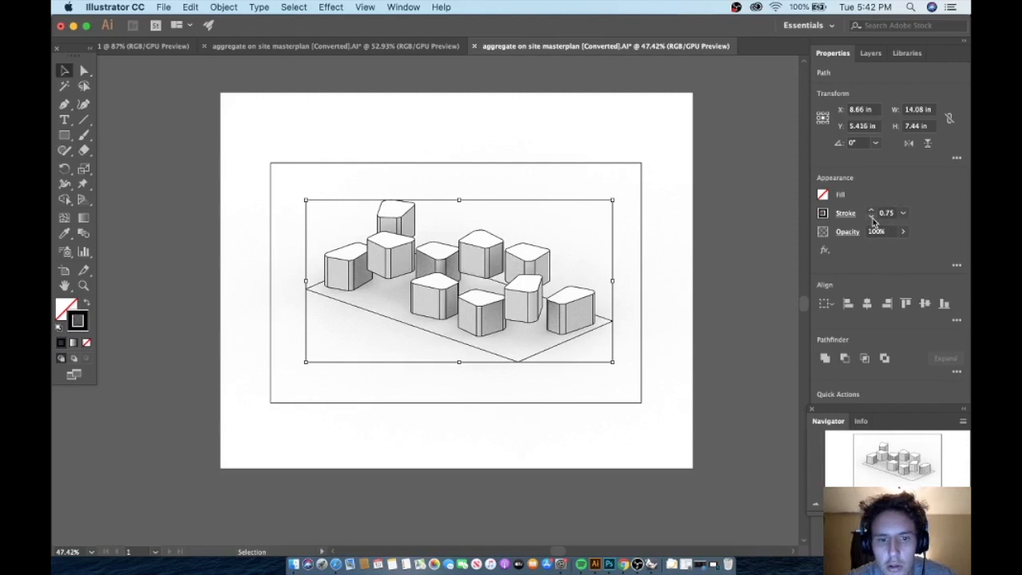
pyautogui.click(872, 210)
pyautogui.click(905, 213)
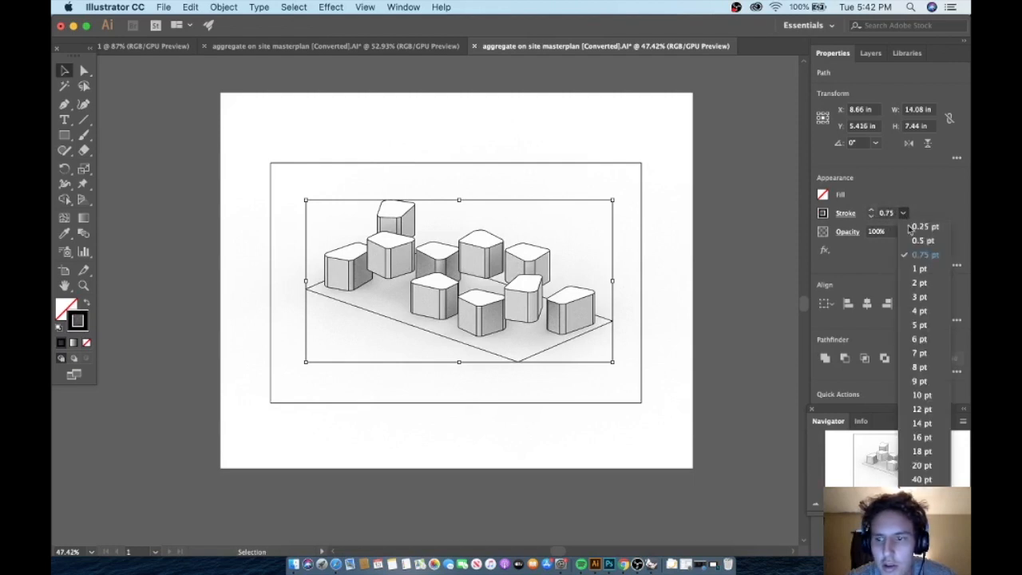
pyautogui.click(923, 207)
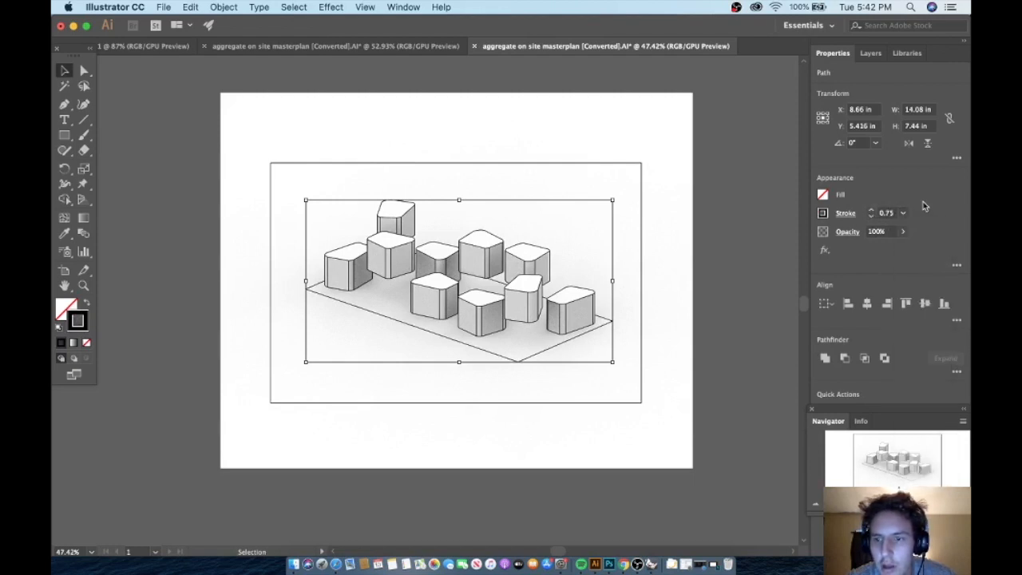
pyautogui.click(852, 219)
pyautogui.click(713, 304)
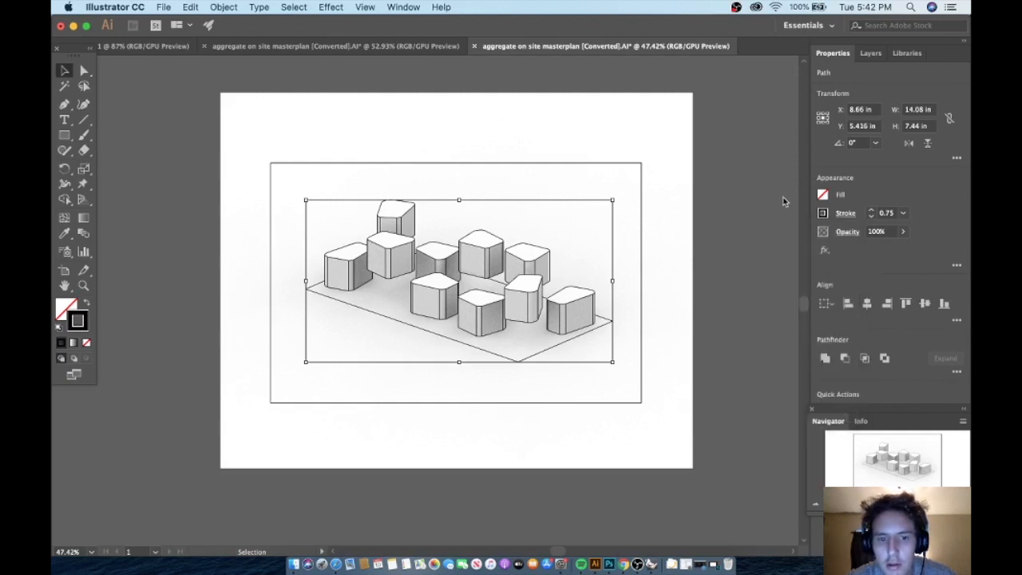
pyautogui.click(726, 260)
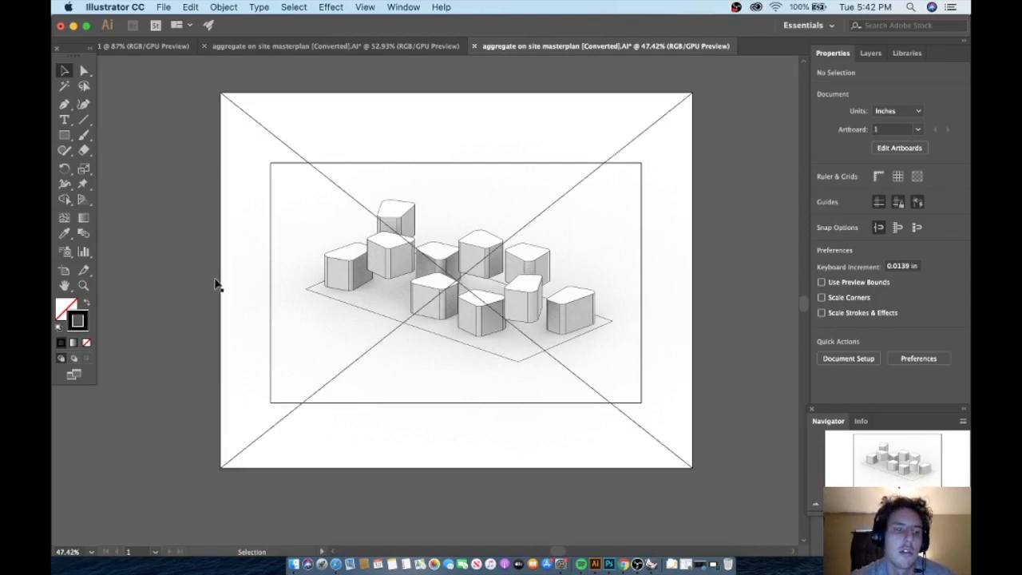
# Step: Draw a near-vertical line about 1.3 in long upward from the roof of the rearmost block, with a 2 pt stroke
pyautogui.click(83, 120)
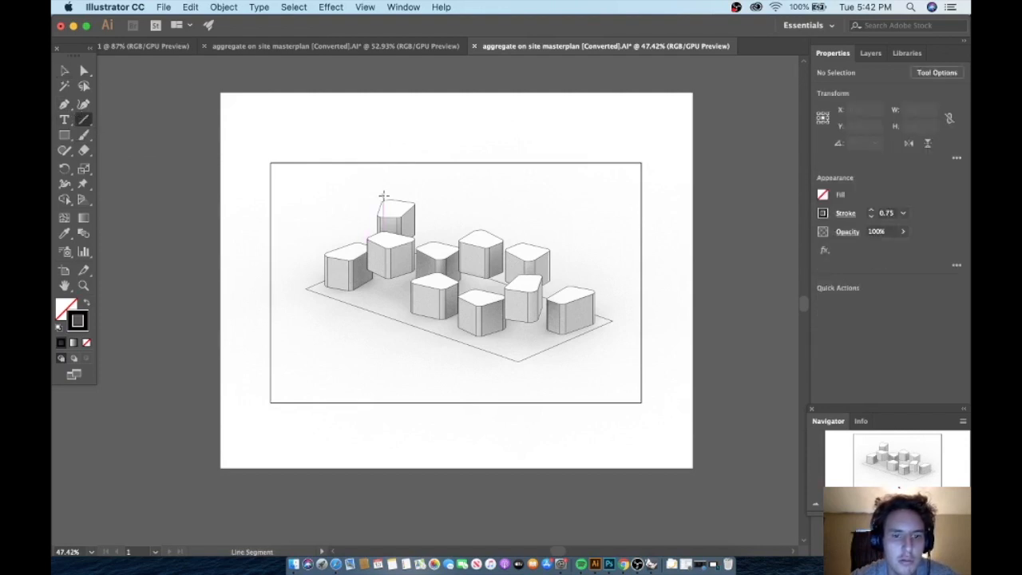
pyautogui.scroll(5, 391, 202)
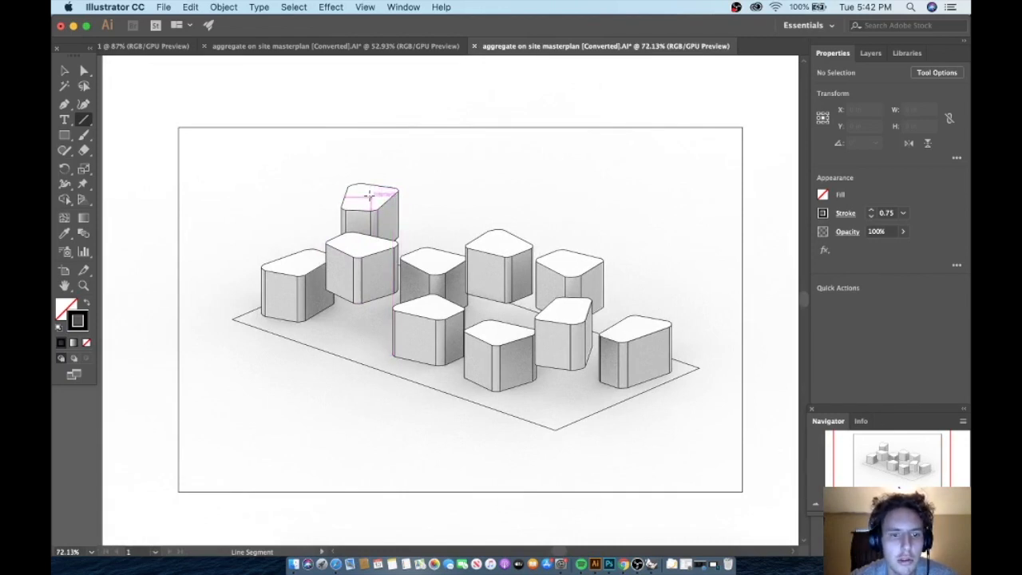
pyautogui.moveTo(368, 197); pyautogui.dragTo(367, 153)
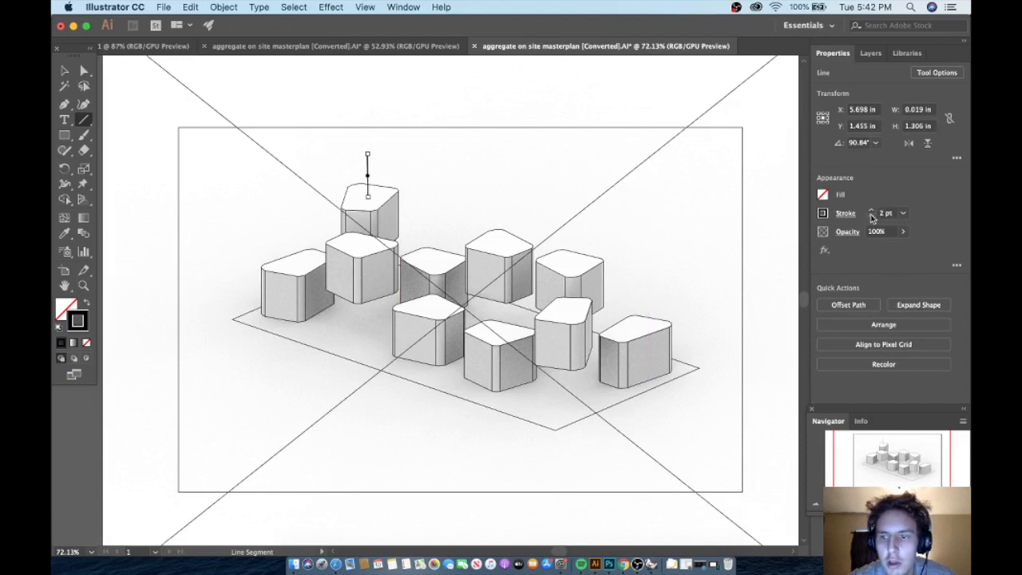
# Step: Make the line above the rearmost block dashed, with an 8 pt dash and an 8 pt gap
pyautogui.click(845, 214)
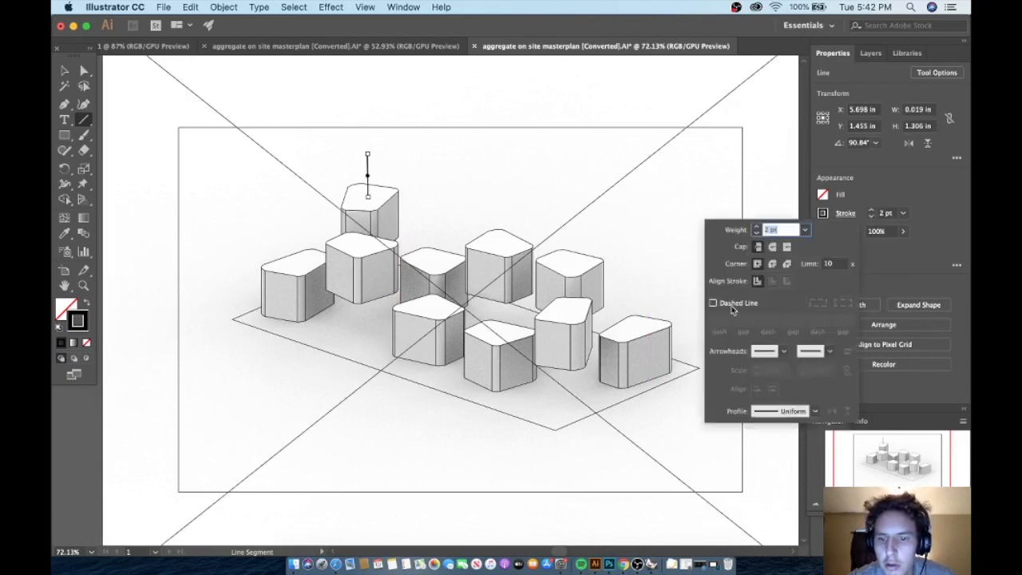
pyautogui.click(713, 303)
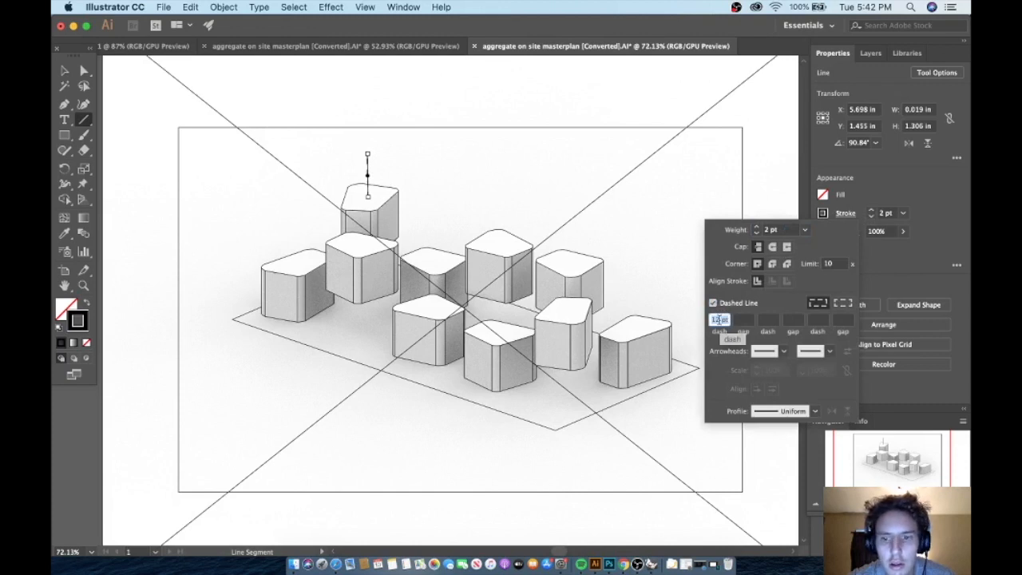
pyautogui.moveTo(720, 321); pyautogui.dragTo(708, 323)
pyautogui.write('8')
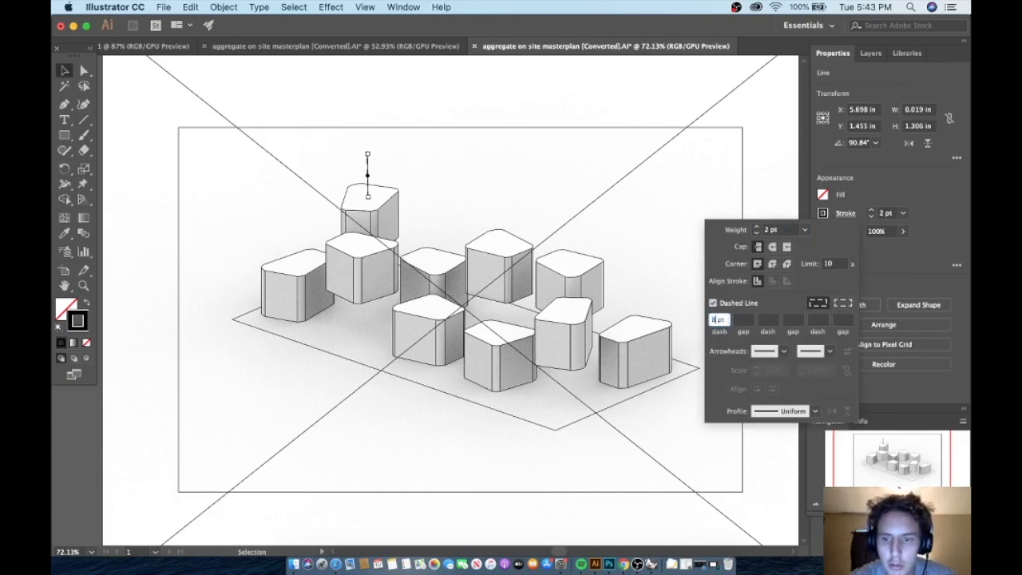
pyautogui.click(742, 320)
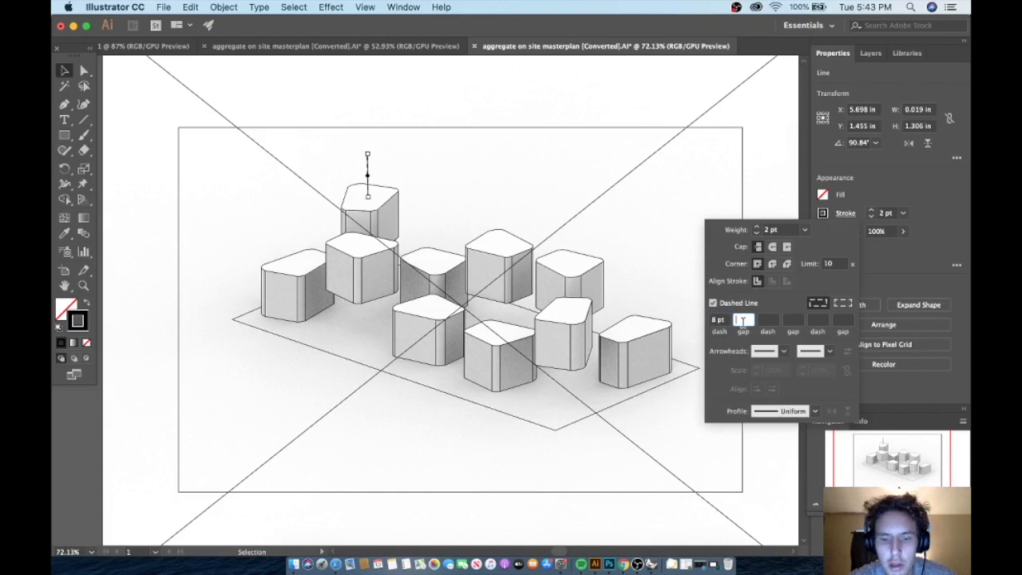
pyautogui.write('8')
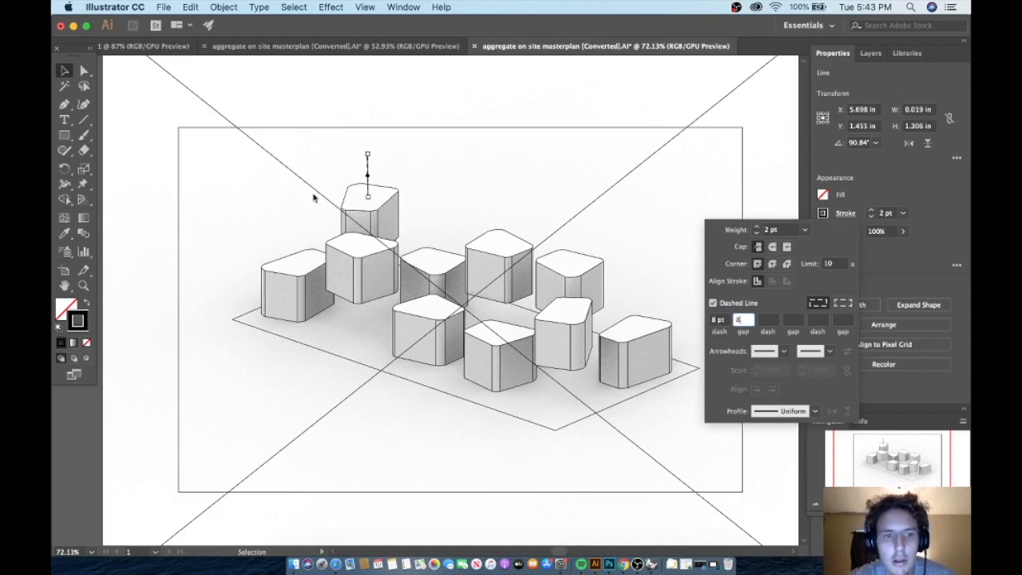
pyautogui.click(200, 97)
pyautogui.click(303, 102)
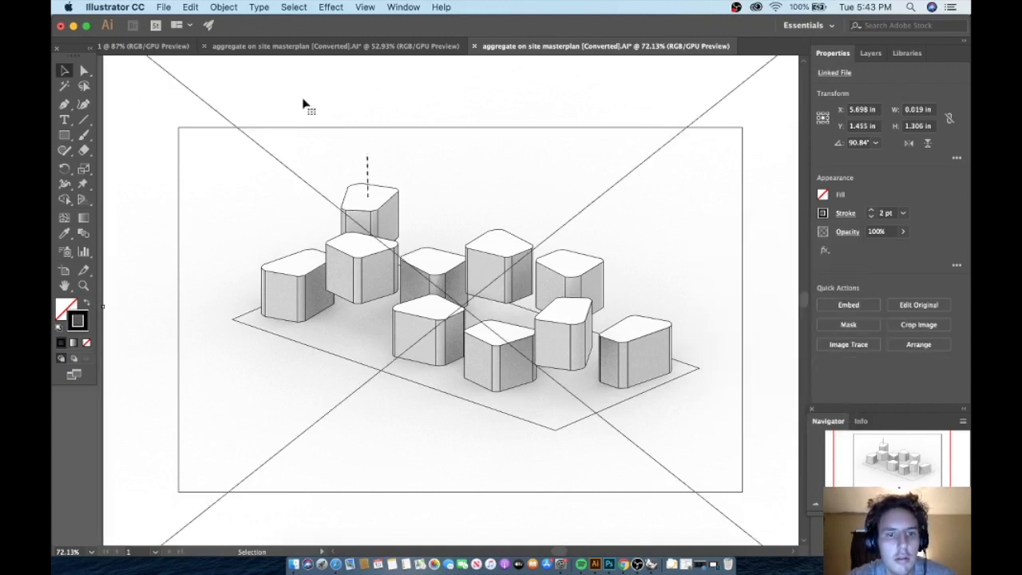
# Step: Add an Arrow 10 arrowhead to the upper end of the dashed line above the rearmost block, then deselect it
pyautogui.click(368, 168)
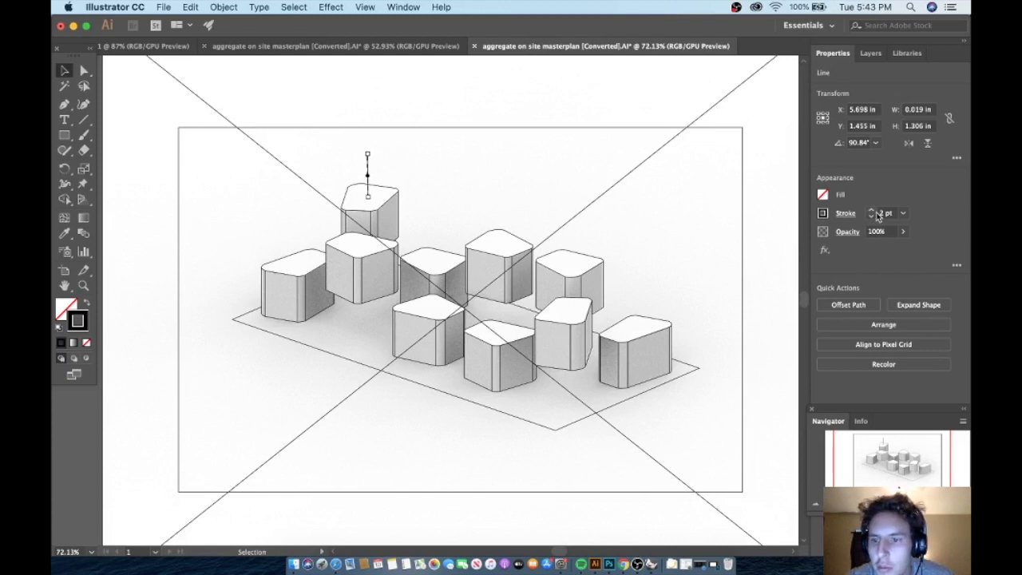
pyautogui.click(850, 218)
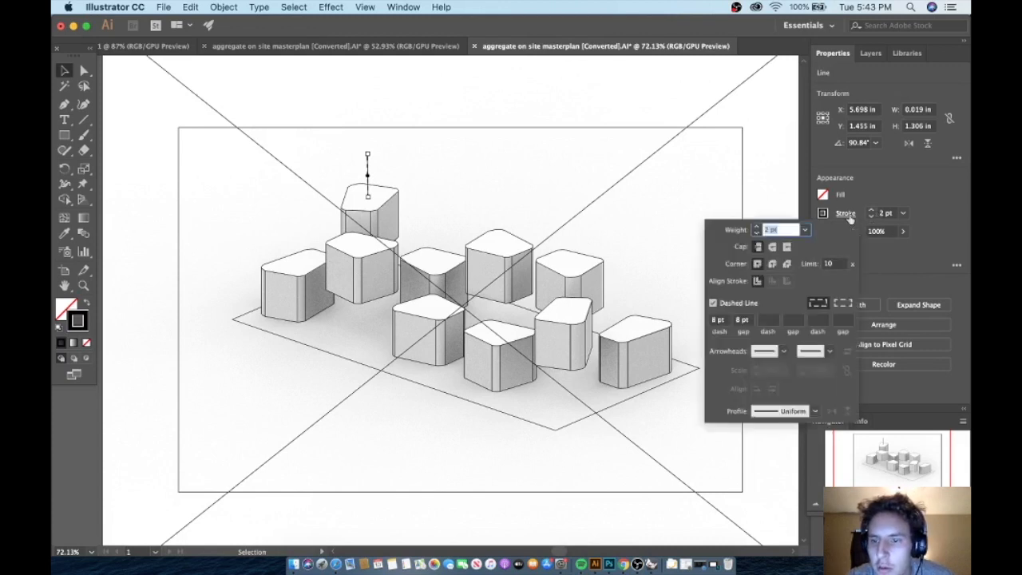
pyautogui.click(829, 350)
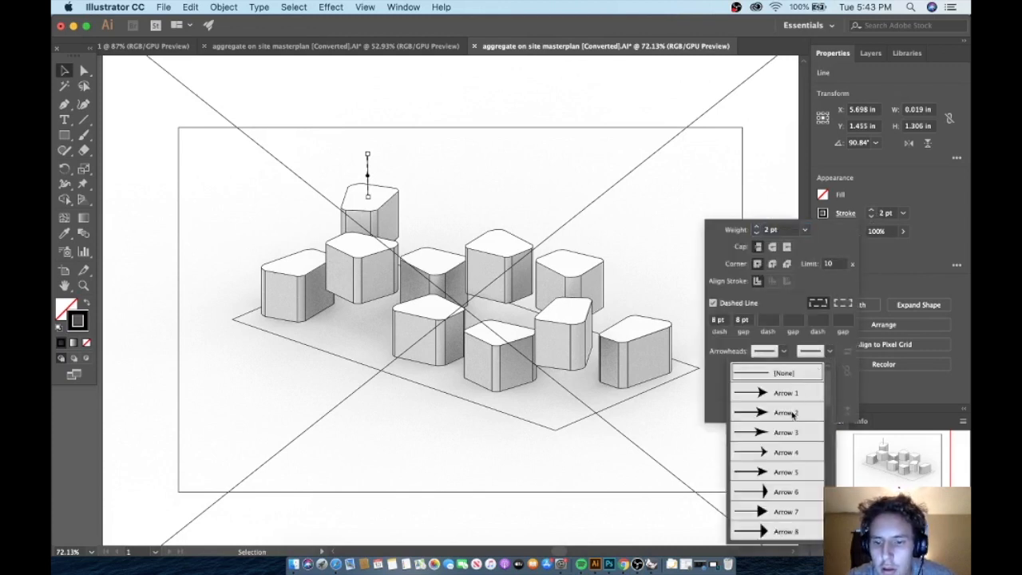
pyautogui.click(786, 515)
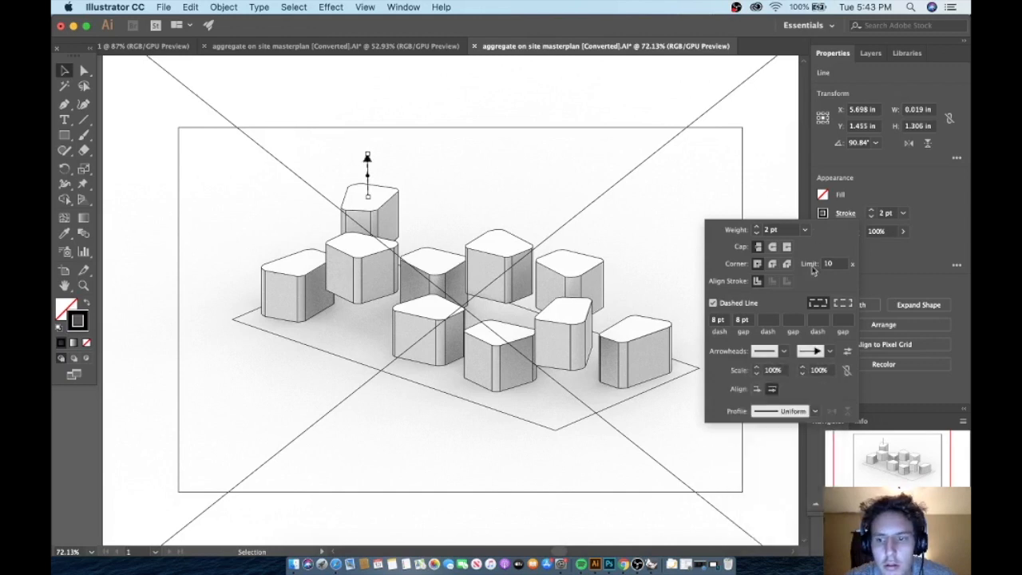
pyautogui.click(819, 352)
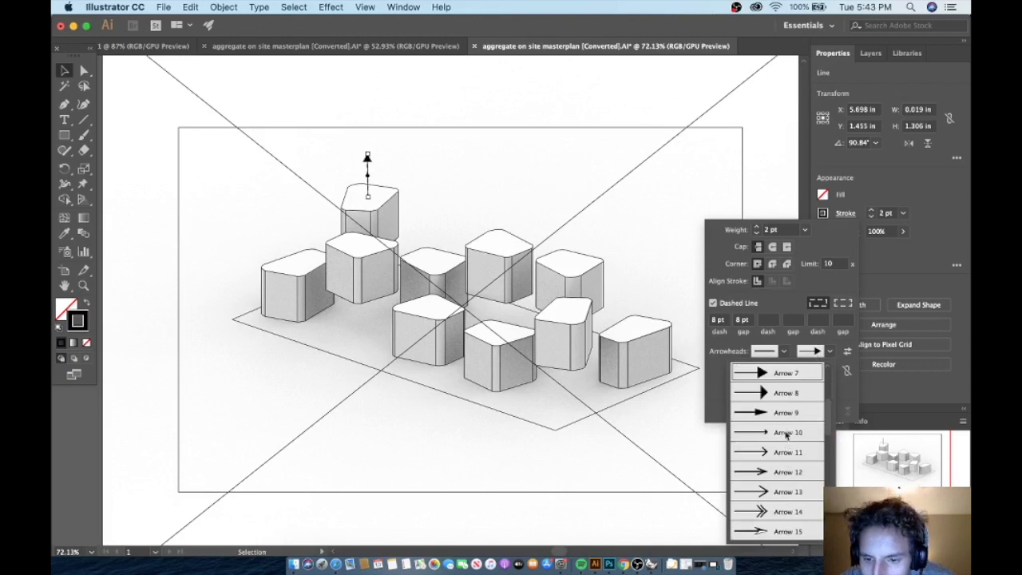
pyautogui.click(784, 438)
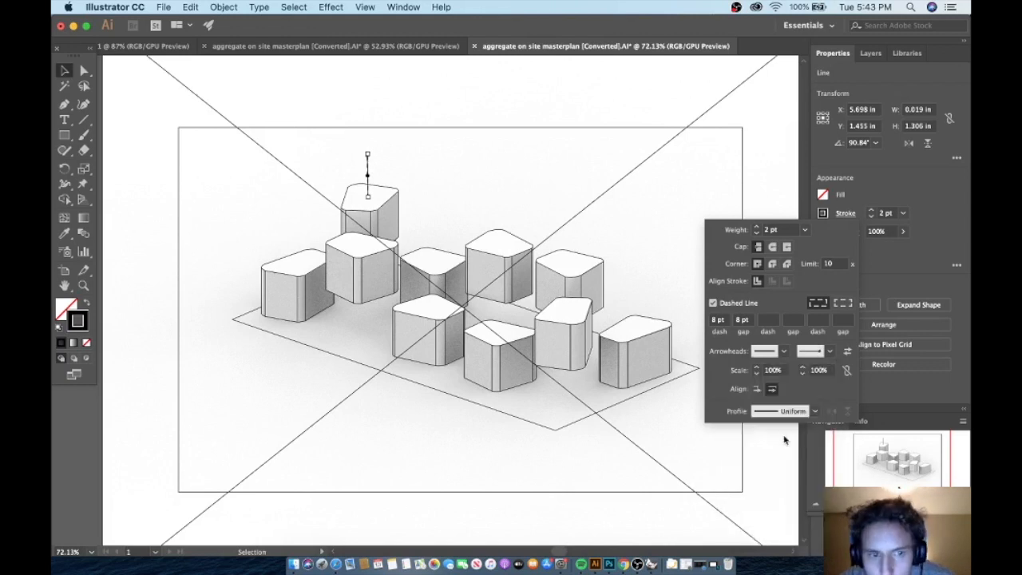
pyautogui.click(776, 197)
pyautogui.click(776, 196)
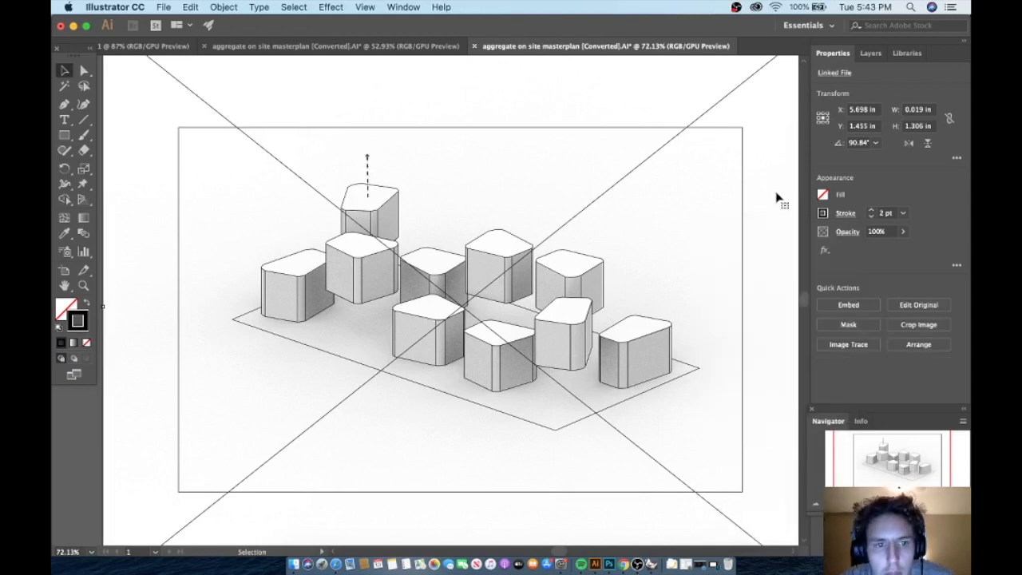
# Step: Duplicate the dashed arrow and place copies above the block just in front of the rearmost one and the central back block
pyautogui.click(368, 177)
pyautogui.press('a')
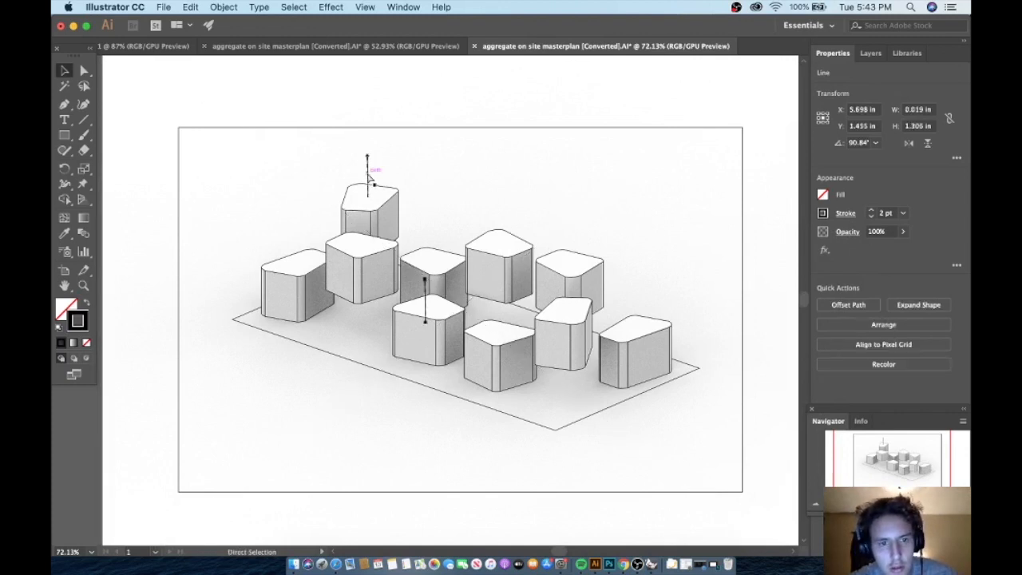
pyautogui.moveTo(425, 292); pyautogui.dragTo(363, 220)
pyautogui.click(454, 100)
pyautogui.click(425, 297)
pyautogui.moveTo(425, 293); pyautogui.dragTo(499, 216)
pyautogui.click(568, 199)
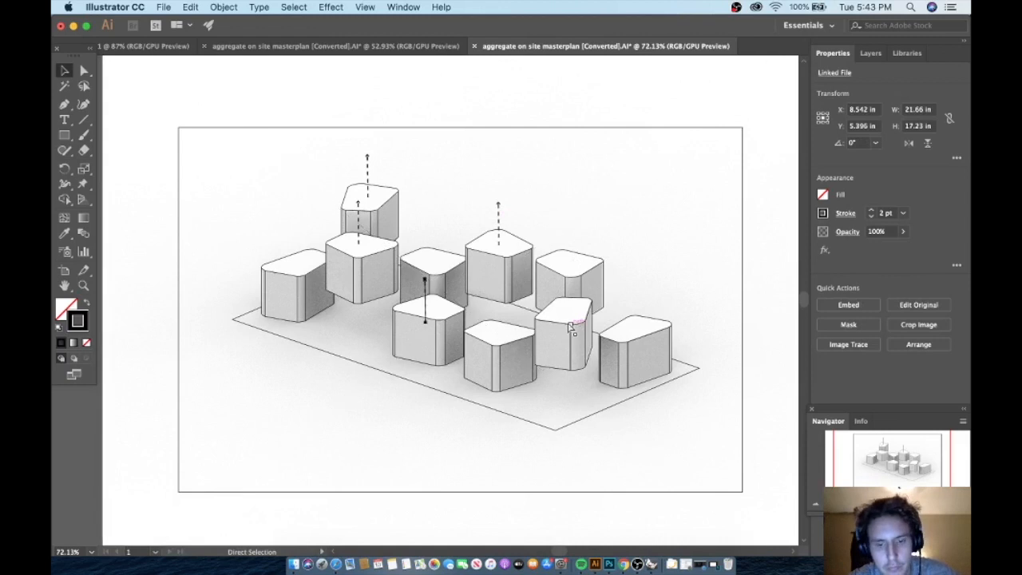
# Step: Place two more copies of the dashed arrow above the two overlapping blocks toward the right of the site
pyautogui.click(425, 289)
pyautogui.moveTo(435, 297); pyautogui.dragTo(570, 293)
pyautogui.click(637, 164)
pyautogui.click(631, 222)
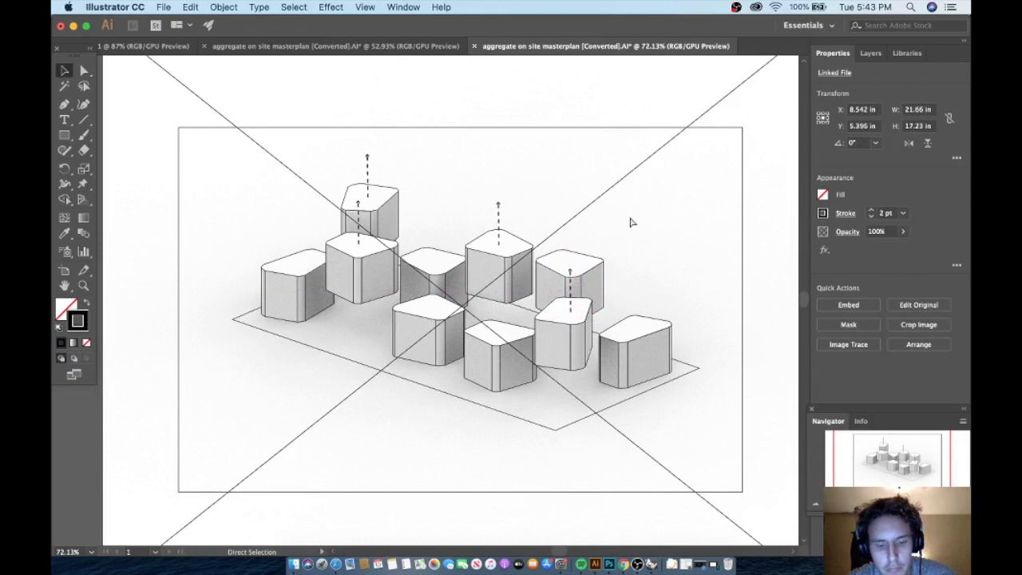
pyautogui.click(424, 281)
pyautogui.moveTo(425, 297); pyautogui.dragTo(567, 220)
pyautogui.click(595, 214)
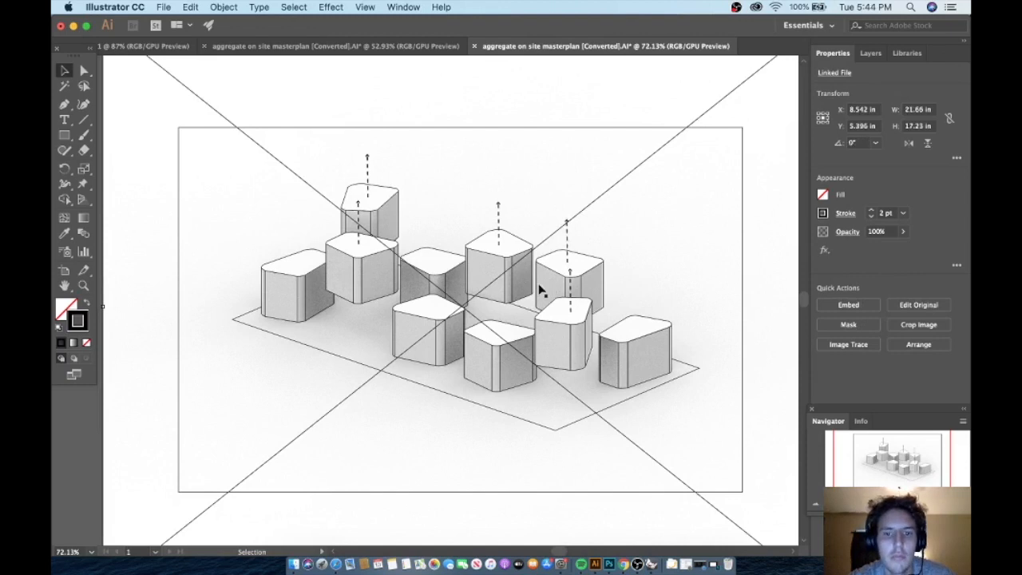
# Step: Deselect the render and examine the whole axonometric, checking its linework, shading and dashed arrows up close and from afar
pyautogui.scroll(-3, 627, 206)
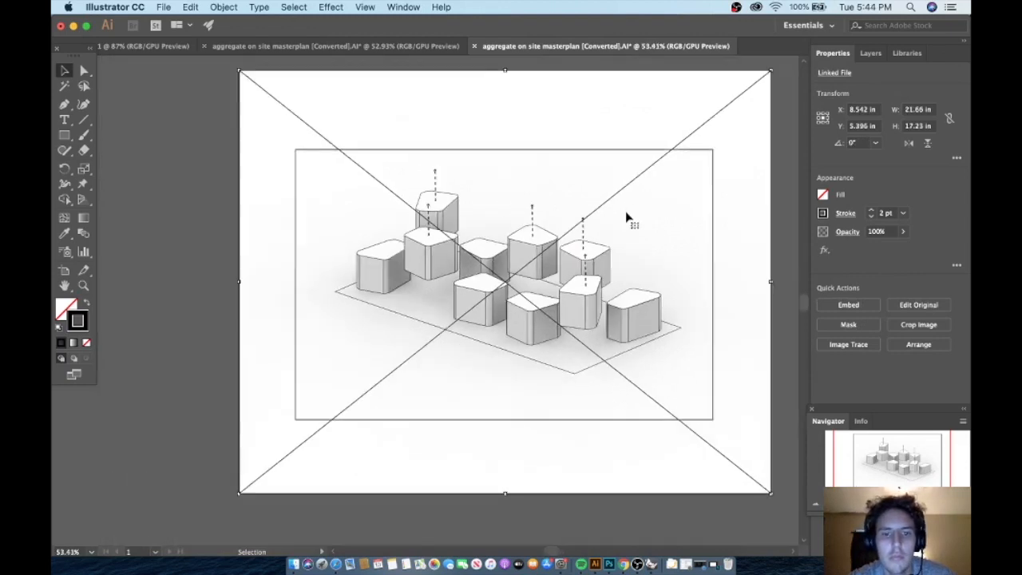
pyautogui.click(785, 214)
pyautogui.scroll(4, 552, 126)
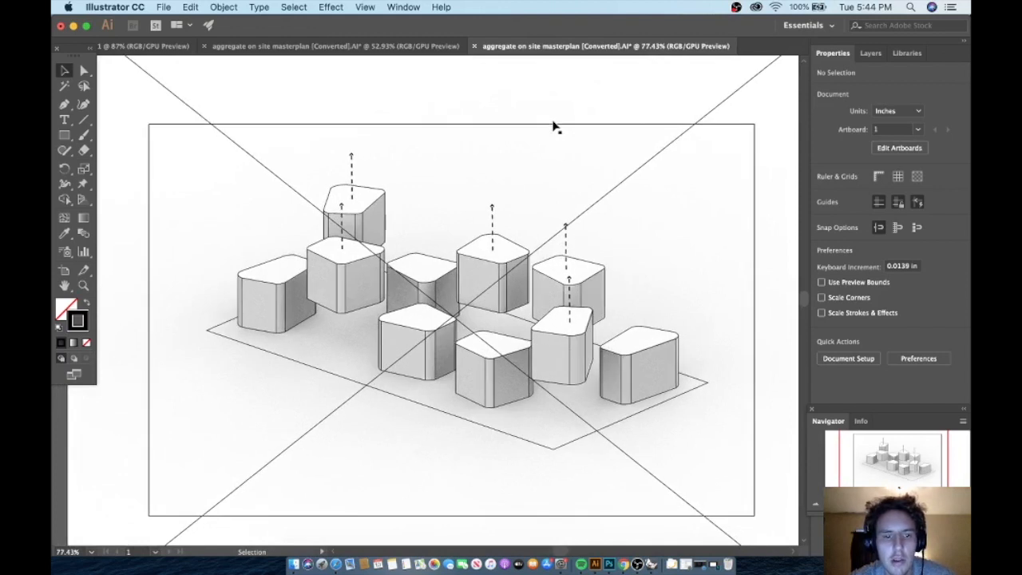
pyautogui.scroll(-1, 554, 126)
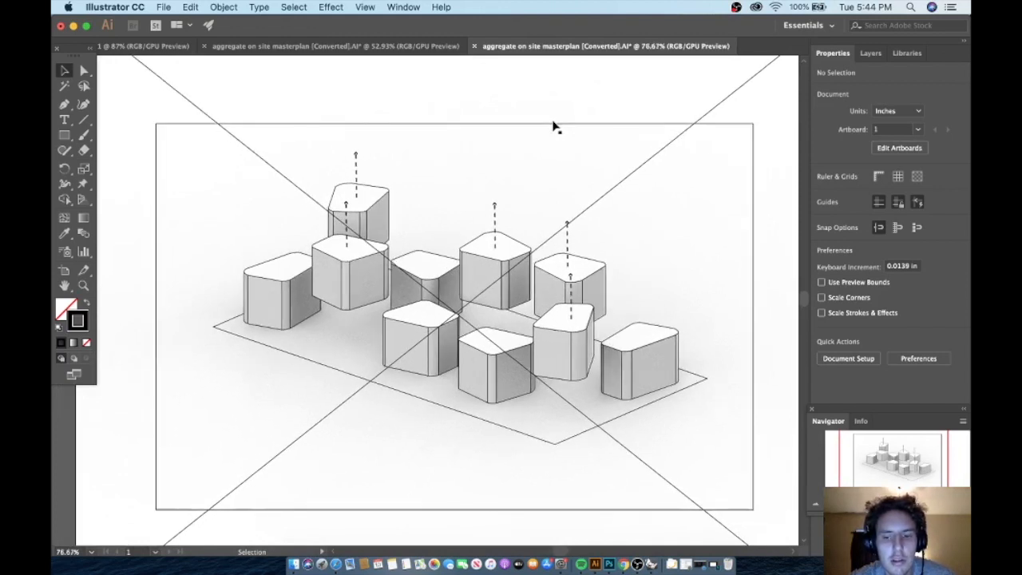
pyautogui.scroll(-1, 553, 126)
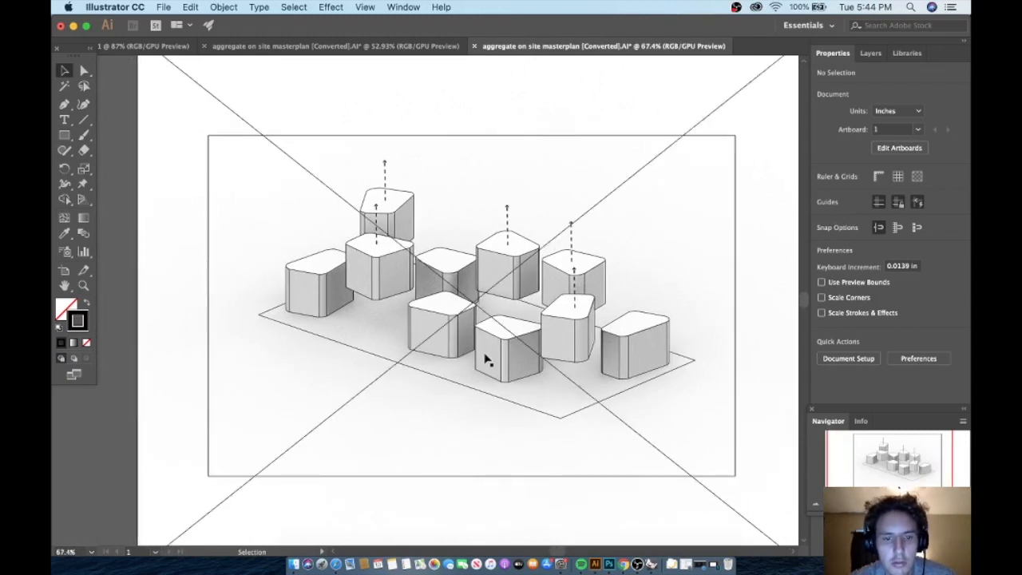
pyautogui.scroll(-2, 484, 359)
pyautogui.scroll(4, 484, 359)
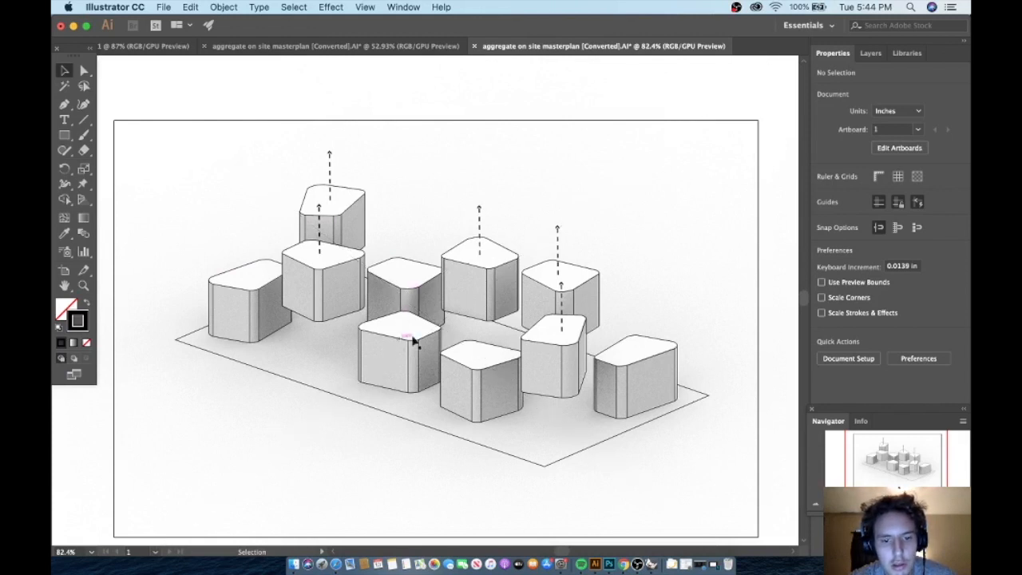
pyautogui.scroll(-3, 470, 345)
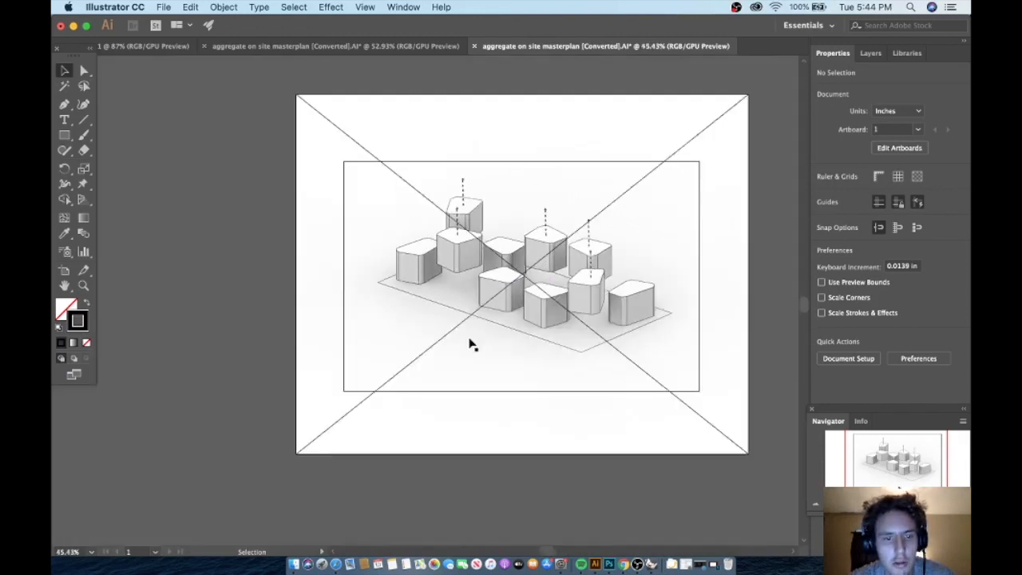
pyautogui.click(163, 6)
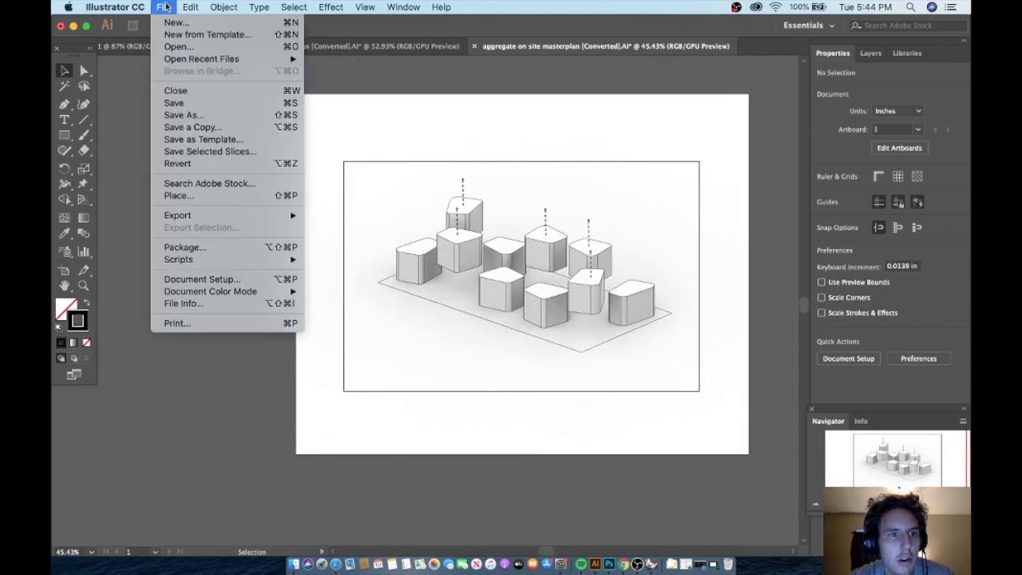
pyautogui.click(194, 117)
pyautogui.click(525, 318)
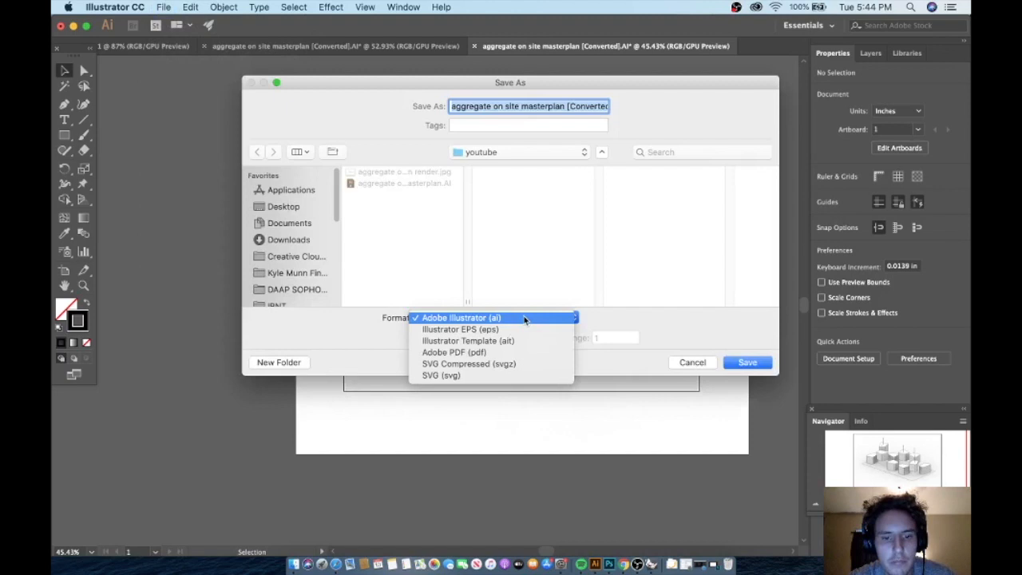
pyautogui.click(691, 362)
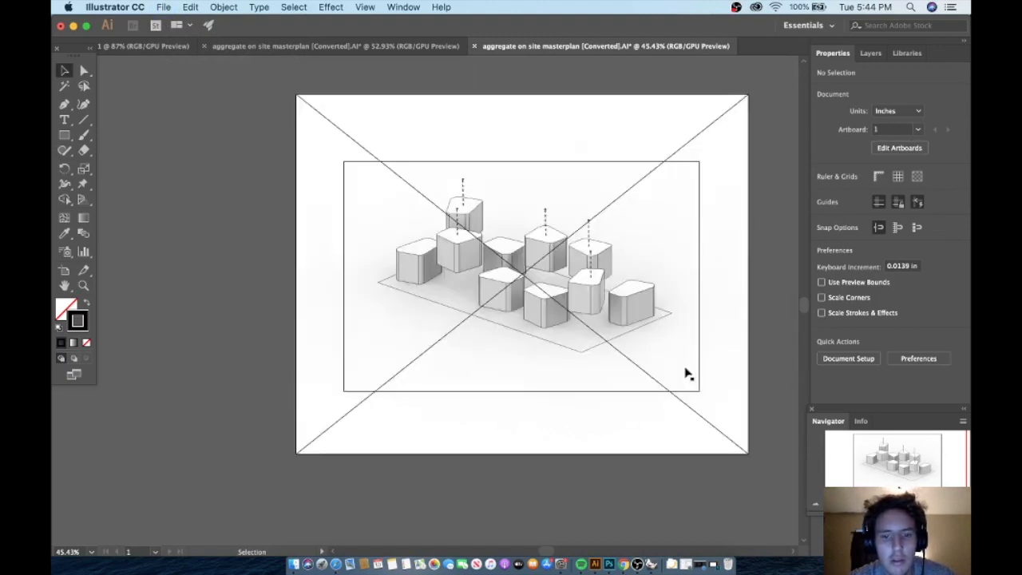
# Step: Start exporting the drawing in JPEG format to the youtube folder under its existing file name
pyautogui.click(163, 6)
pyautogui.moveTo(194, 215)
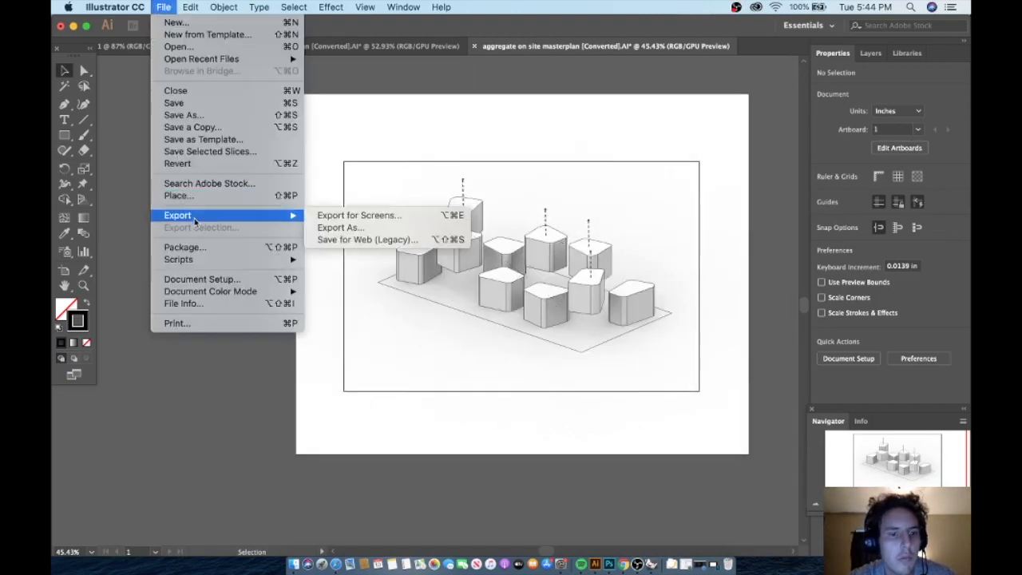
pyautogui.click(343, 228)
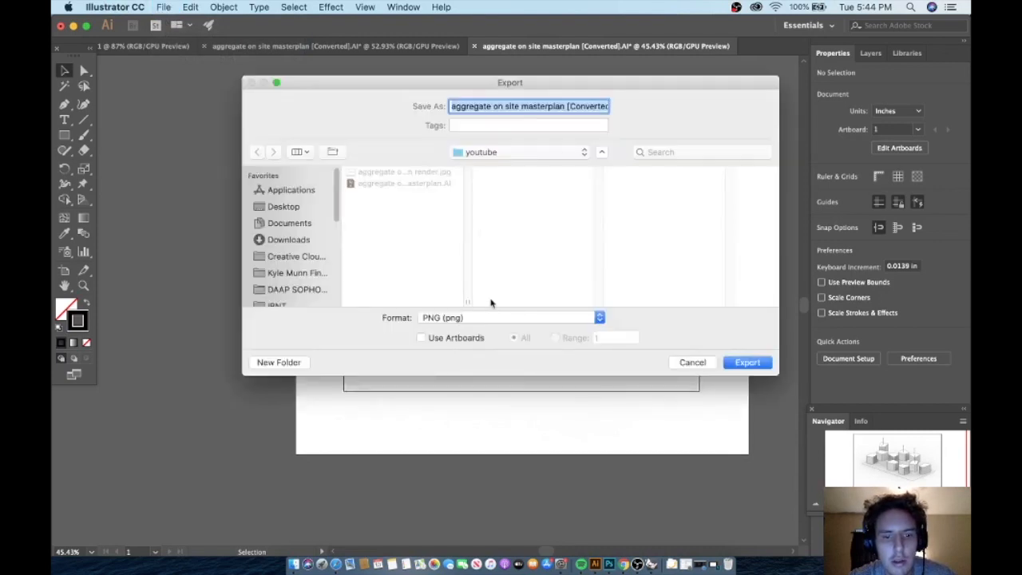
pyautogui.click(487, 317)
pyautogui.click(486, 397)
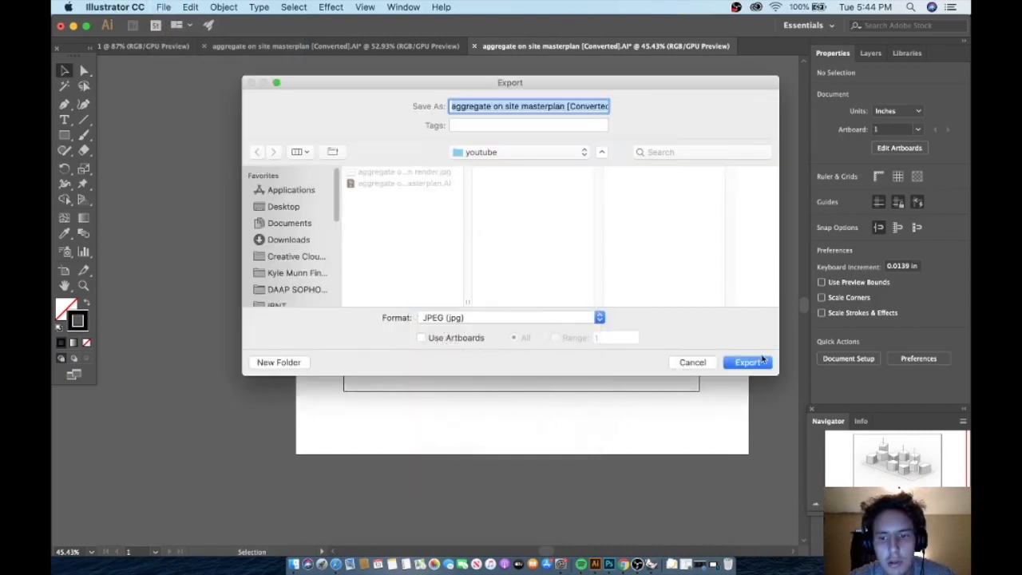
pyautogui.click(747, 362)
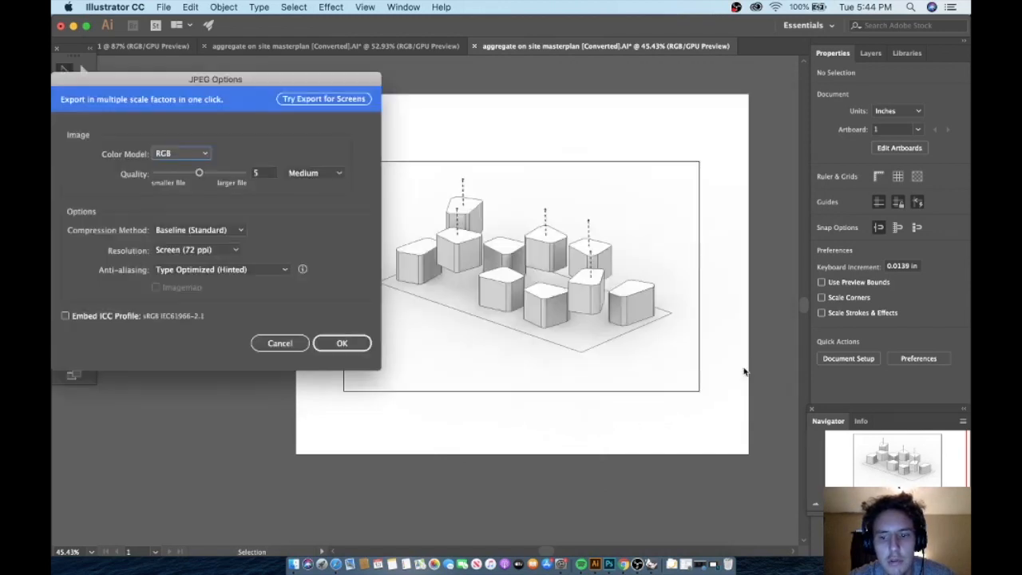
# Step: Set the JPEG quality to 10 (Maximum) and the resolution to High (300 ppi), and complete the export
pyautogui.moveTo(200, 173); pyautogui.dragTo(245, 176)
pyautogui.click(240, 250)
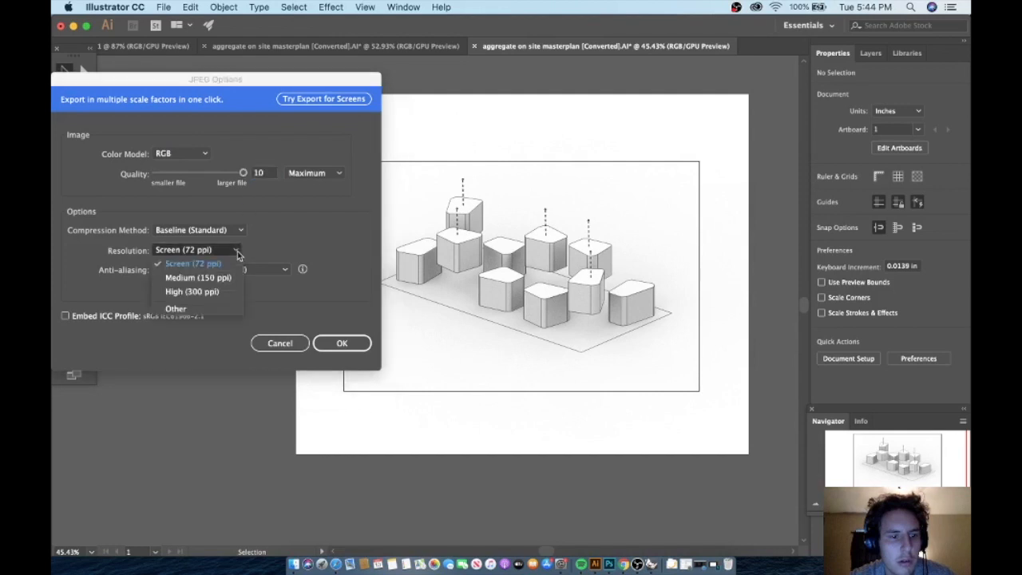
pyautogui.click(212, 290)
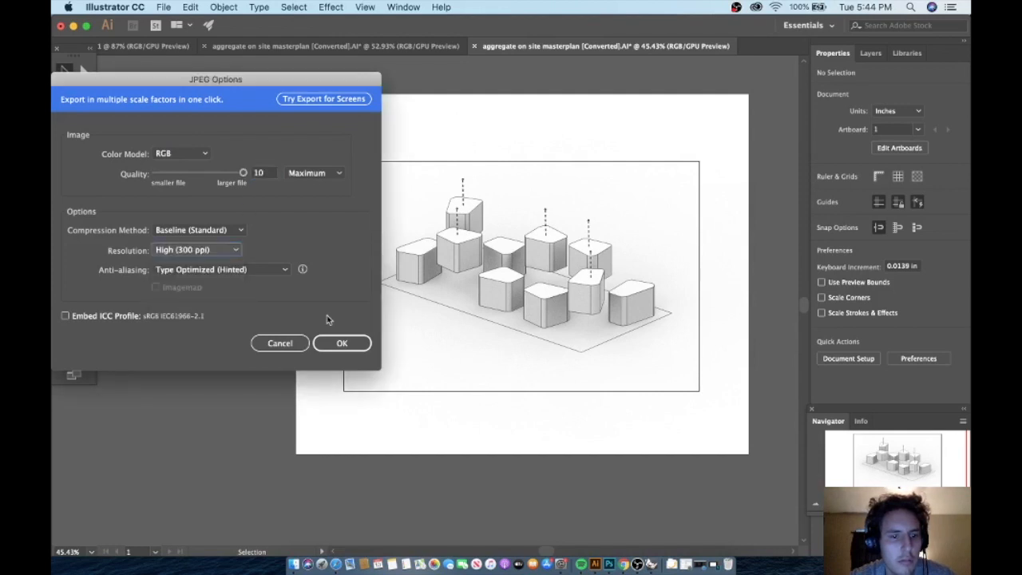
pyautogui.click(339, 342)
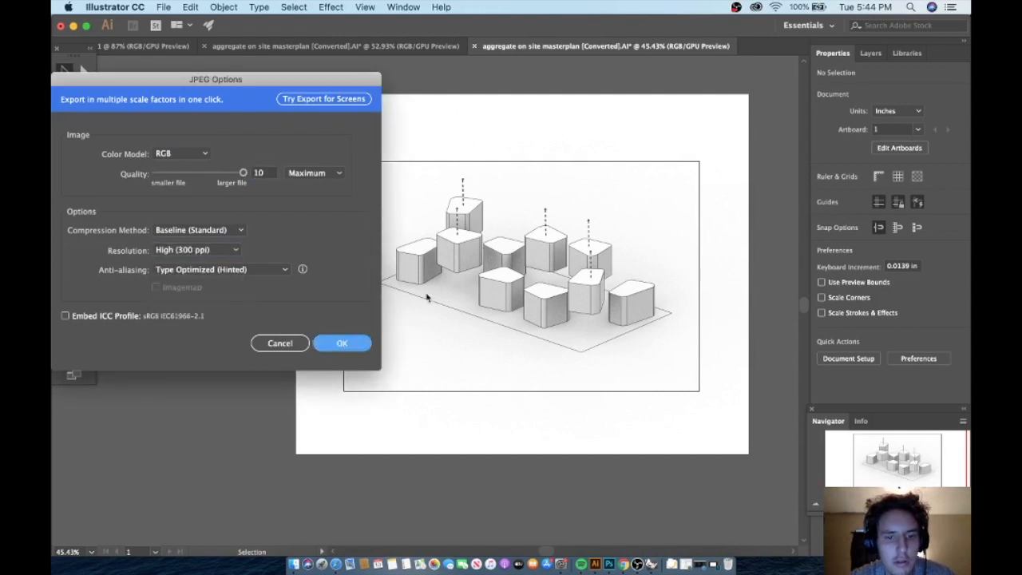
pyautogui.click(369, 342)
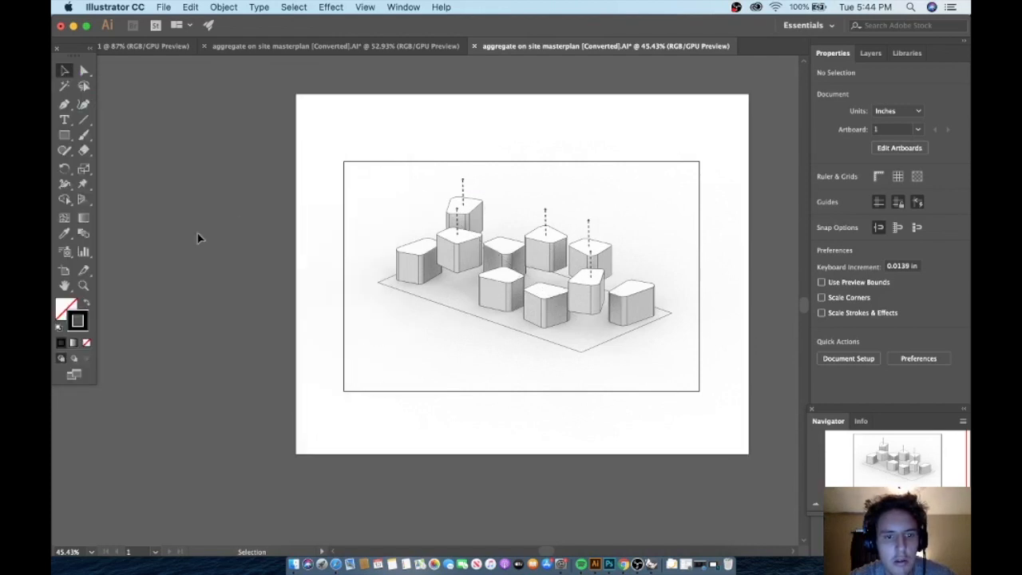
pyautogui.scroll(5, 490, 228)
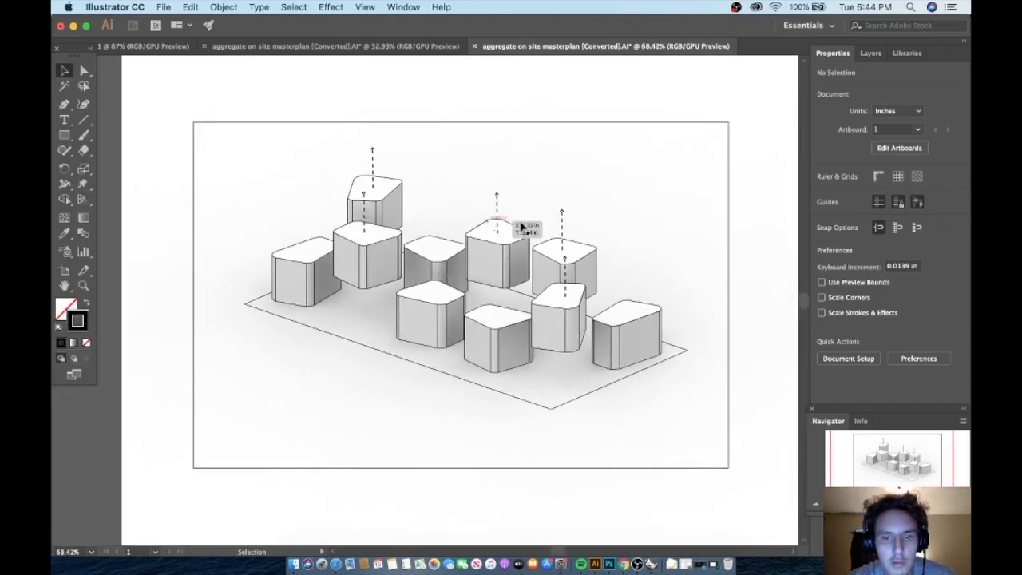
# Step: Switch to Photoshop and place the exported "aggregate on site masterplan [Converted]" JPEG from the youtube folder into the blank Untitled-1 document
pyautogui.click(609, 564)
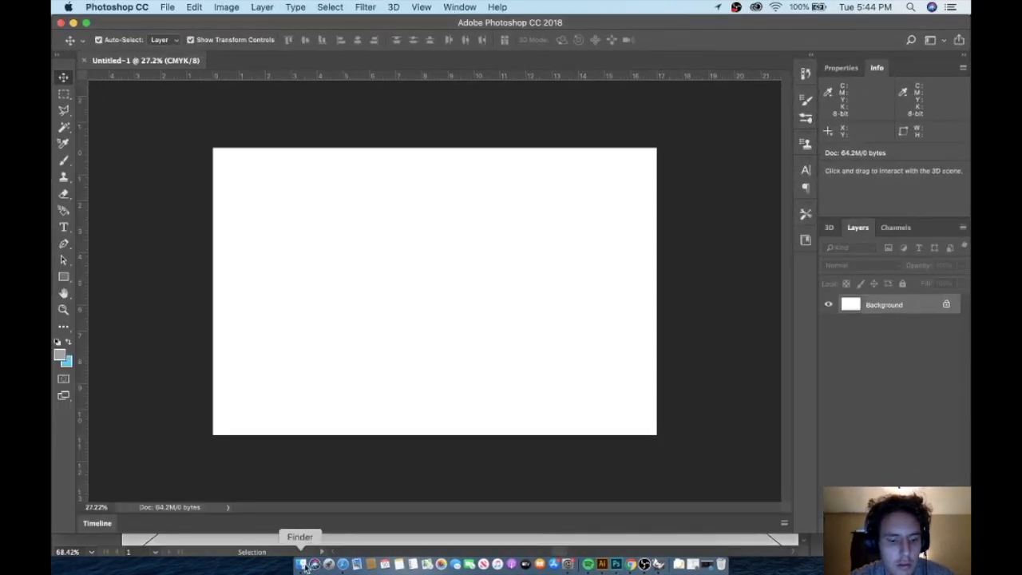
pyautogui.click(305, 563)
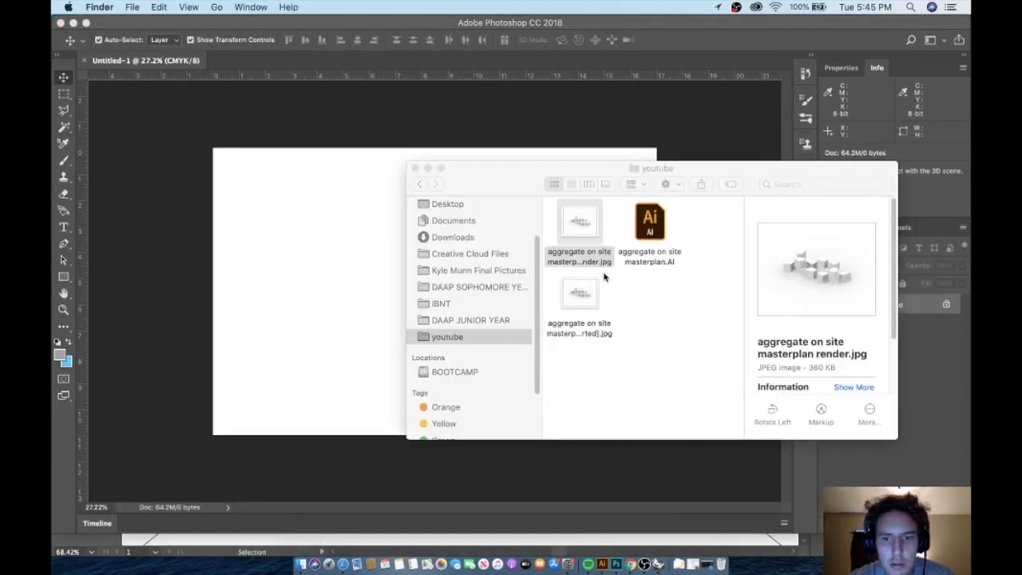
pyautogui.click(637, 295)
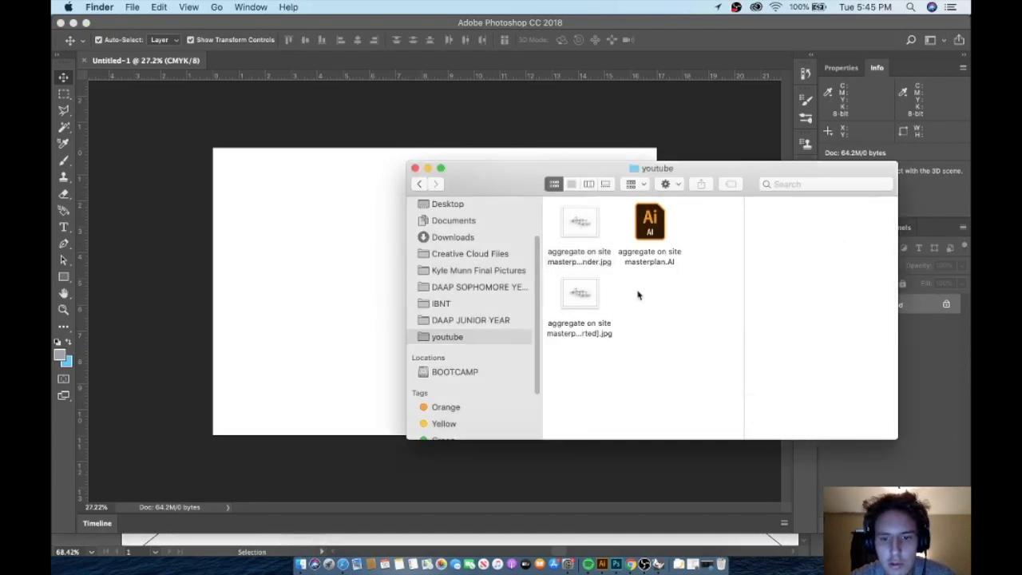
pyautogui.click(581, 294)
pyautogui.moveTo(580, 294); pyautogui.dragTo(274, 271)
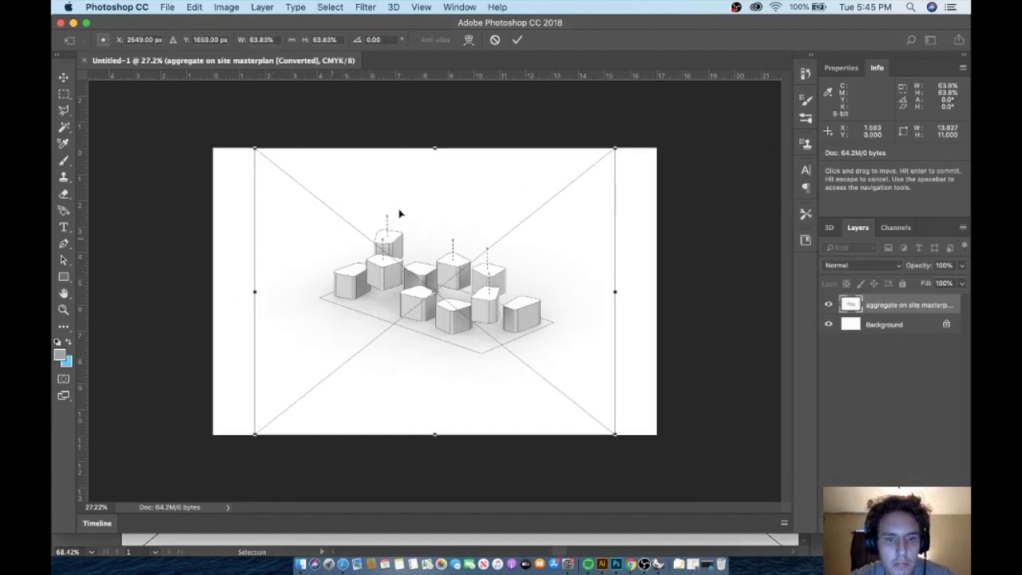
# Step: Scale the placed axonometric up to about 93% so it extends past the canvas on all sides, and commit the placement
pyautogui.moveTo(616, 147); pyautogui.dragTo(711, 102)
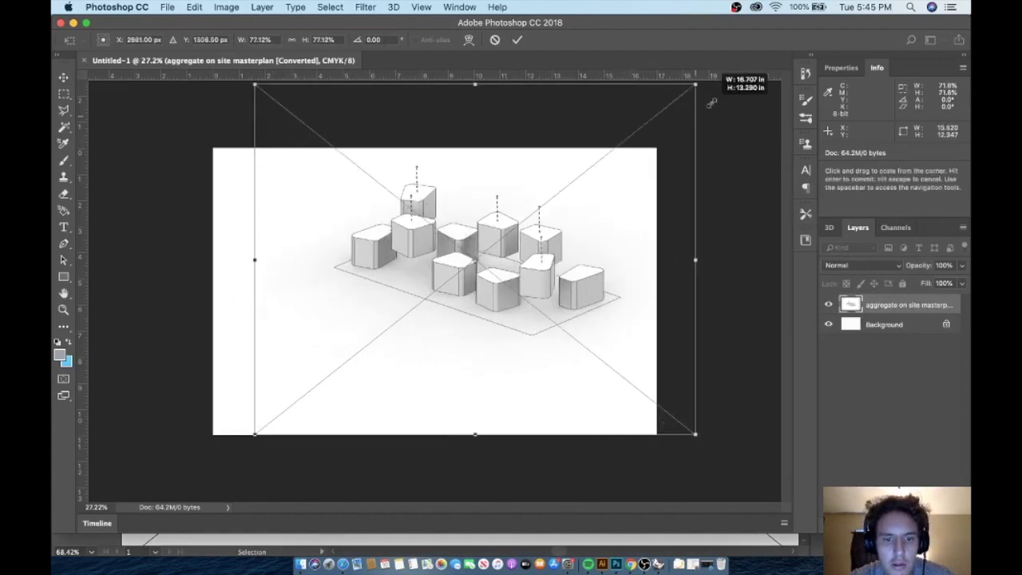
pyautogui.moveTo(256, 435); pyautogui.dragTo(170, 502)
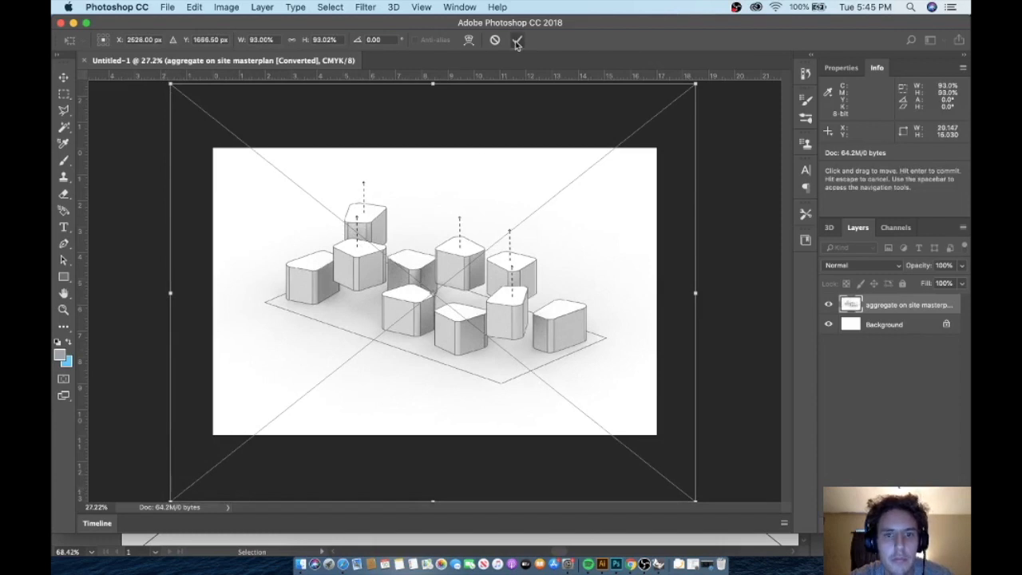
pyautogui.press('Return')
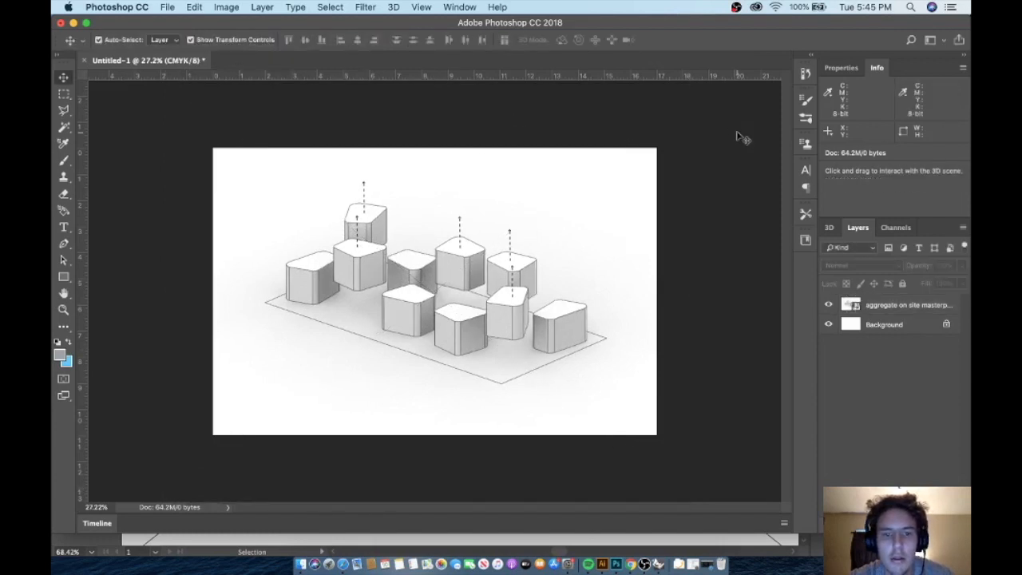
# Step: Add a new layer above the placed axonometric and name it greenspace
pyautogui.scroll(3, 521, 291)
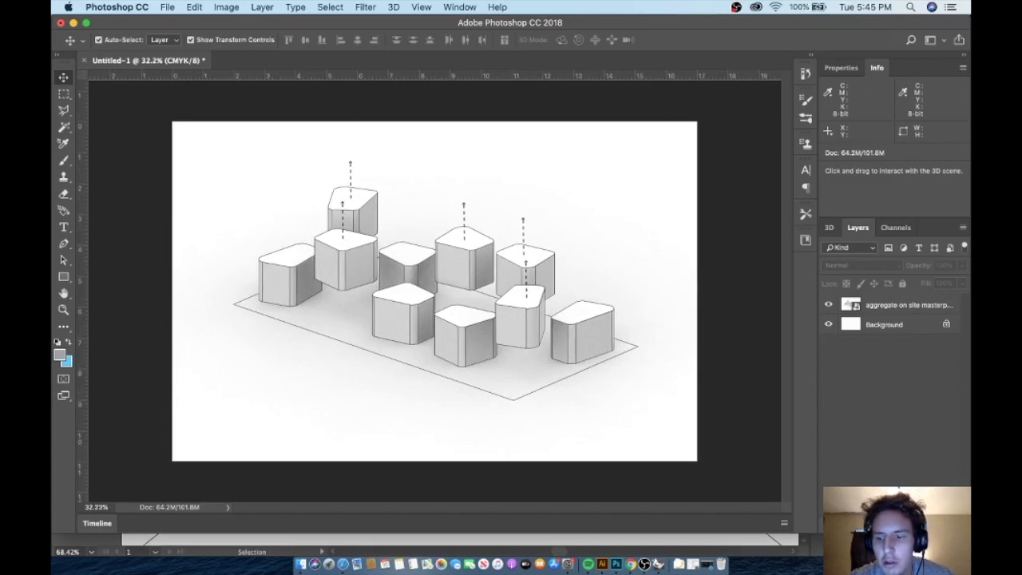
pyautogui.click(937, 524)
pyautogui.write('u')
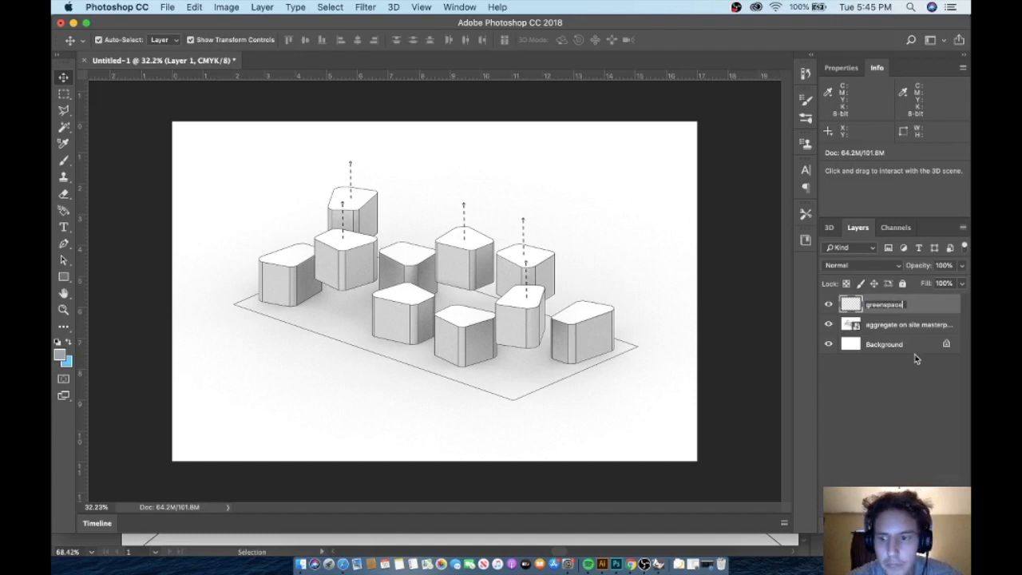
pyautogui.write('reenspace')
pyautogui.press('Return')
# Step: On the axonometric layer, select the roofs of the five blocks without dashed arrows using the Magic Wand
pyautogui.click(871, 327)
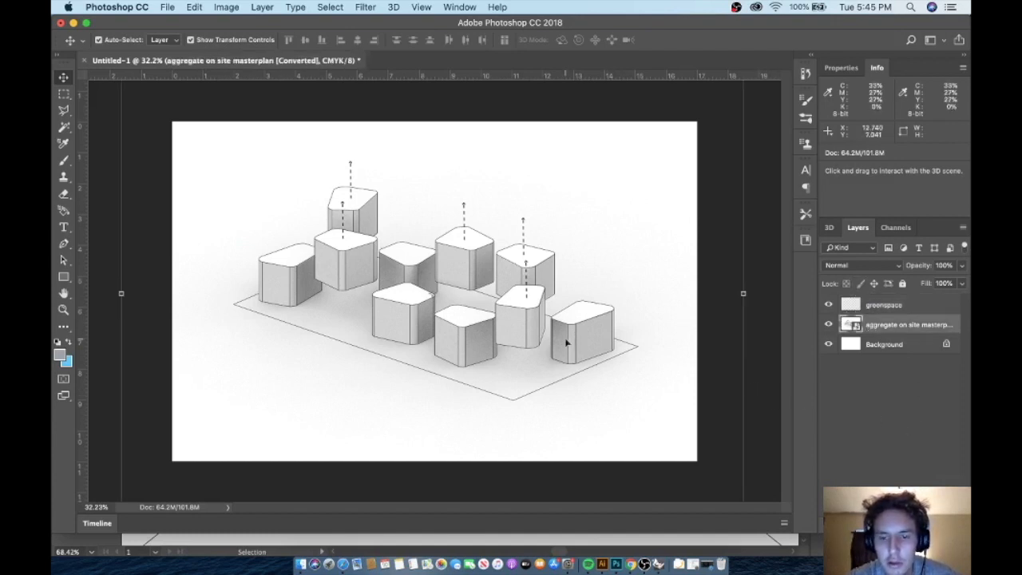
pyautogui.click(64, 127)
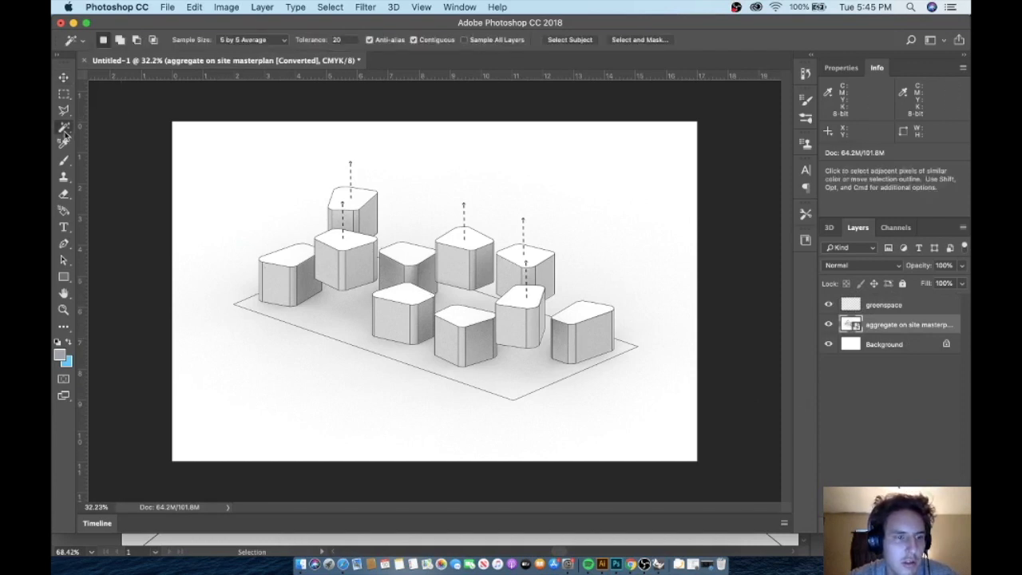
pyautogui.click(296, 257)
pyautogui.keyDown('shift'); pyautogui.click(401, 259); pyautogui.keyUp('shift')
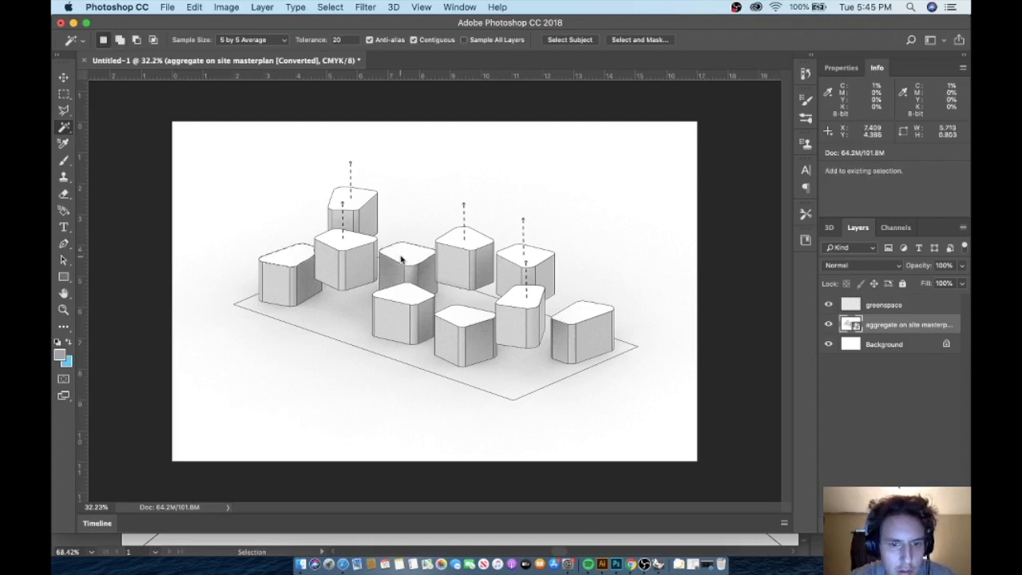
pyautogui.keyDown('shift'); pyautogui.click(401, 294); pyautogui.keyUp('shift')
pyautogui.keyDown('shift'); pyautogui.click(458, 319); pyautogui.keyUp('shift')
pyautogui.keyDown('shift'); pyautogui.click(585, 314); pyautogui.keyUp('shift')
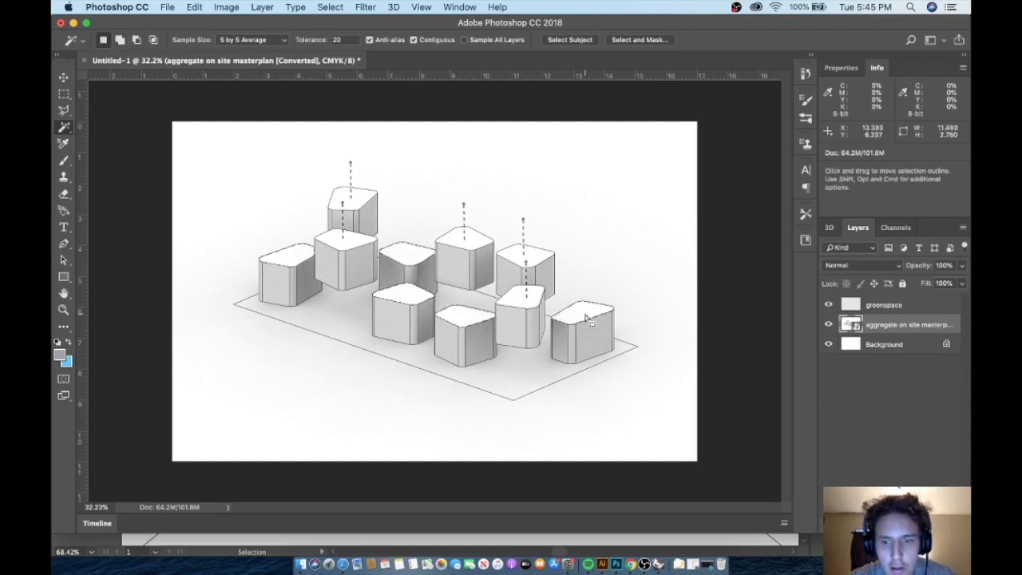
# Step: Make the greenspace layer active and set the foreground colour to green #0ecd51
pyautogui.click(878, 304)
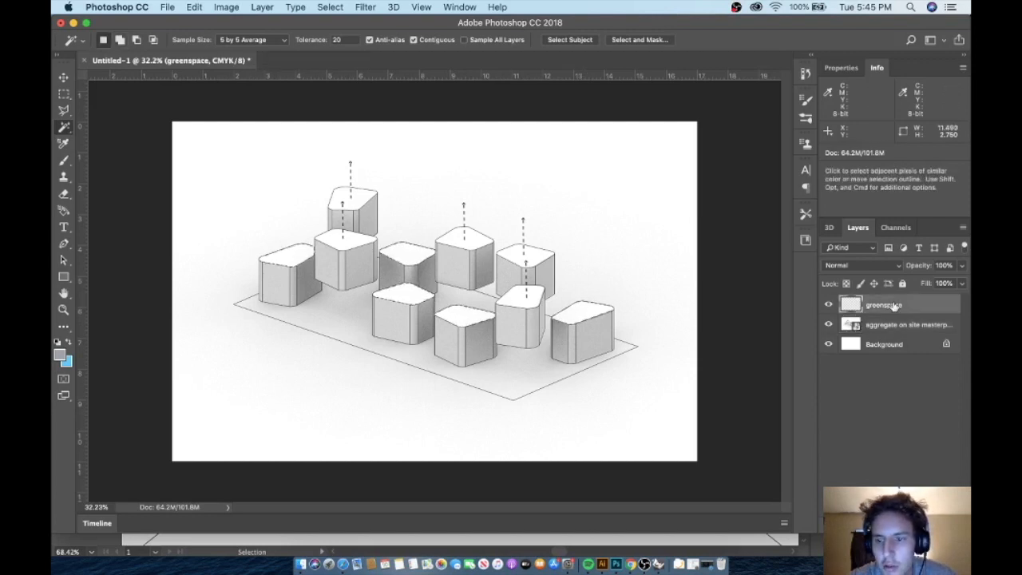
pyautogui.click(67, 358)
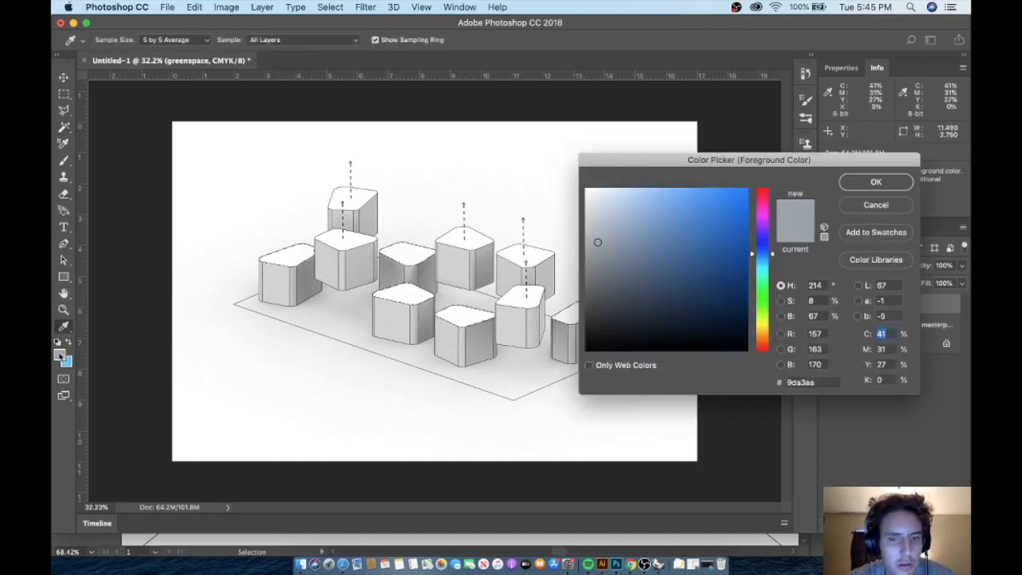
pyautogui.click(764, 288)
pyautogui.click(736, 219)
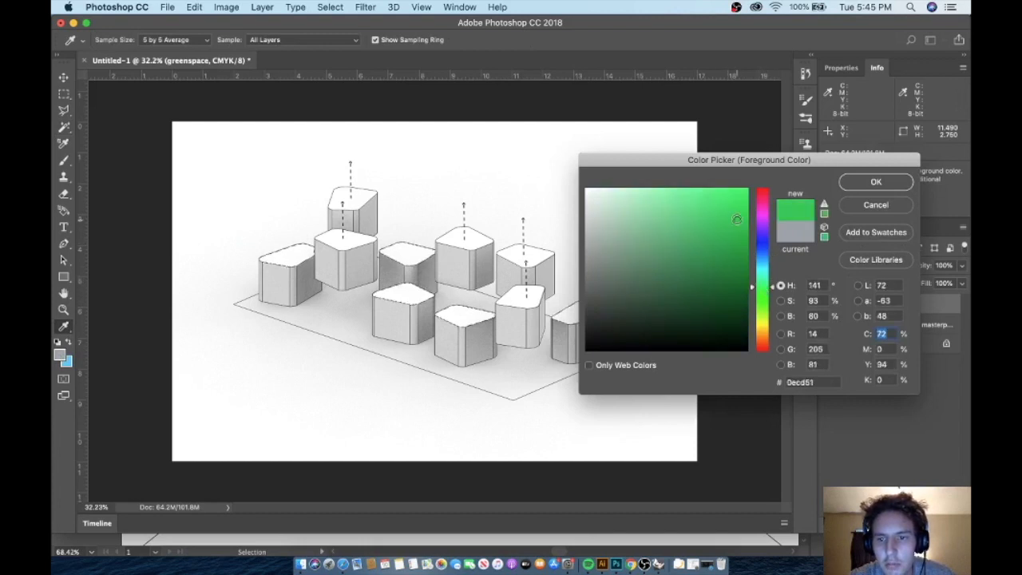
pyautogui.click(876, 182)
# Step: Brush the green over the five selected roofs on the greenspace layer and clear the selection
pyautogui.click(65, 162)
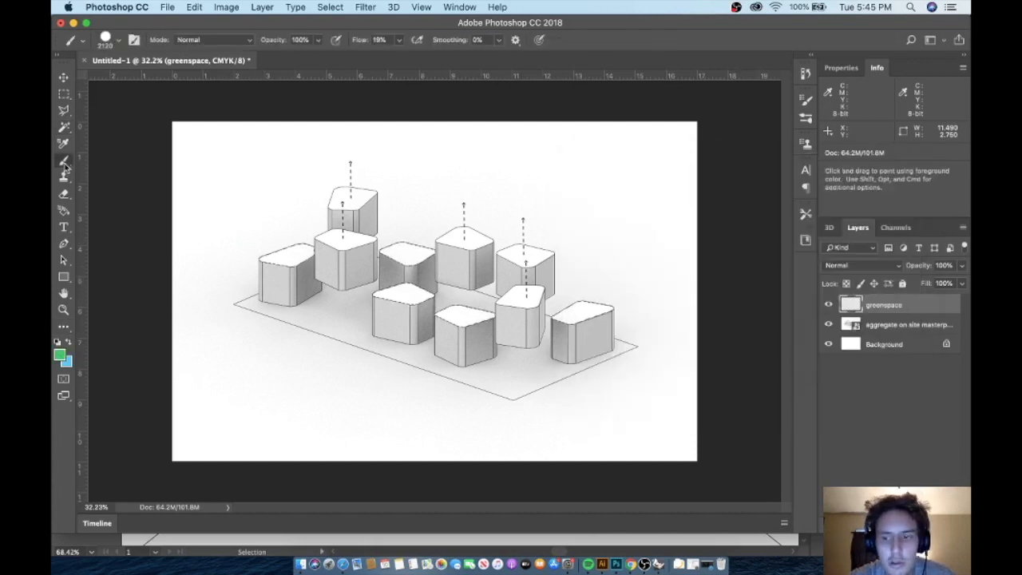
pyautogui.moveTo(359, 228)
pyautogui.mouseDown()
pyautogui.moveTo(263, 281)
pyautogui.moveTo(575, 272)
pyautogui.moveTo(523, 304)
pyautogui.moveTo(607, 335)
pyautogui.moveTo(604, 251)
pyautogui.mouseUp()
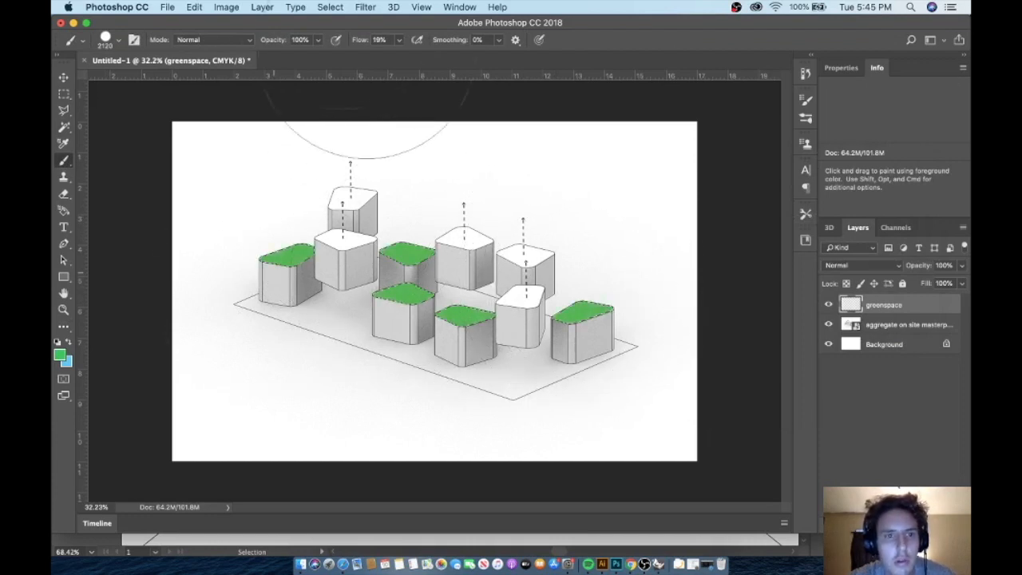
pyautogui.click(329, 7)
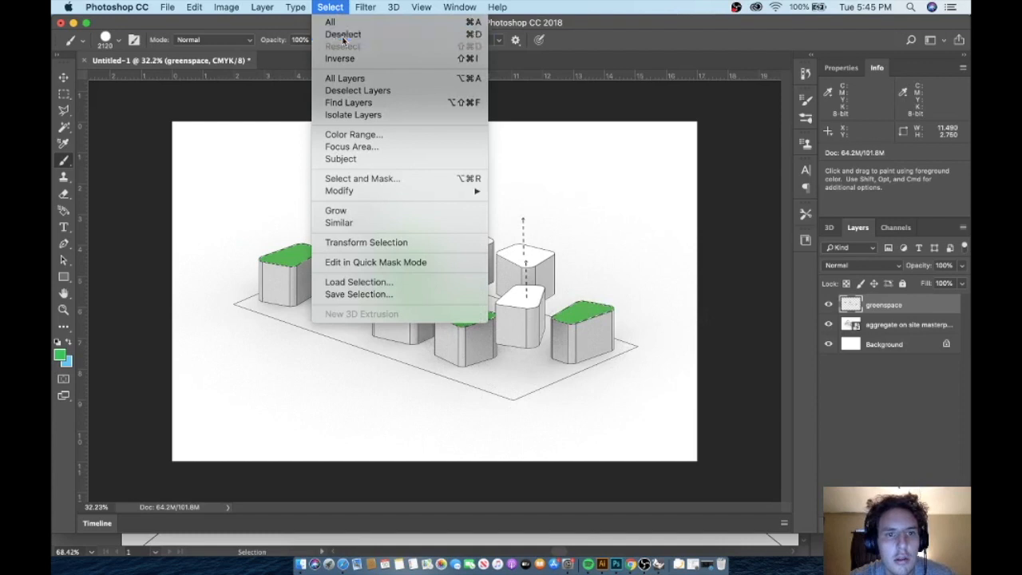
pyautogui.click(343, 36)
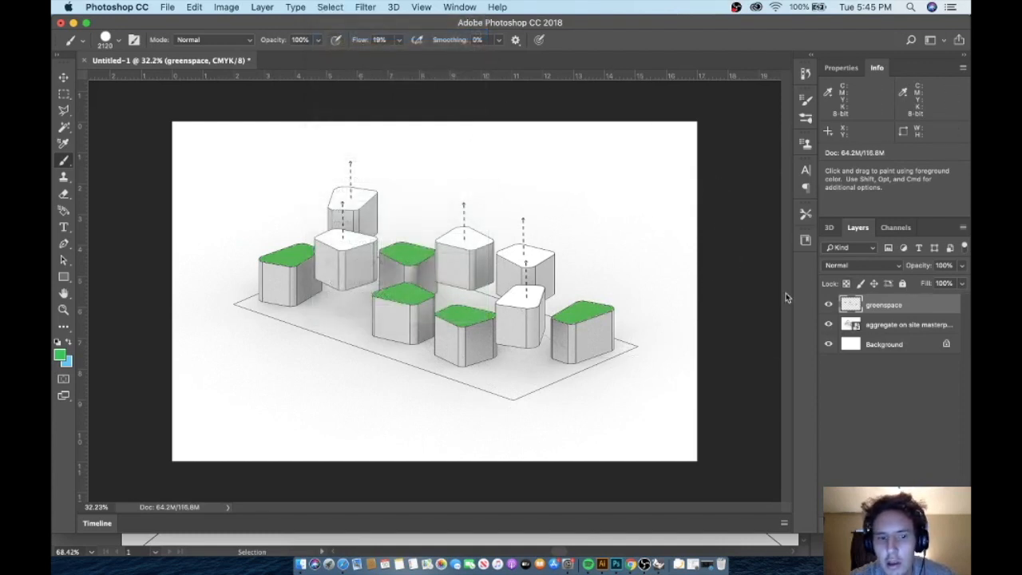
# Step: Lower the greenspace layer's opacity to about 46% and leave no layer selected
pyautogui.click(961, 266)
pyautogui.moveTo(962, 284); pyautogui.dragTo(935, 285)
pyautogui.moveTo(924, 287); pyautogui.dragTo(929, 287)
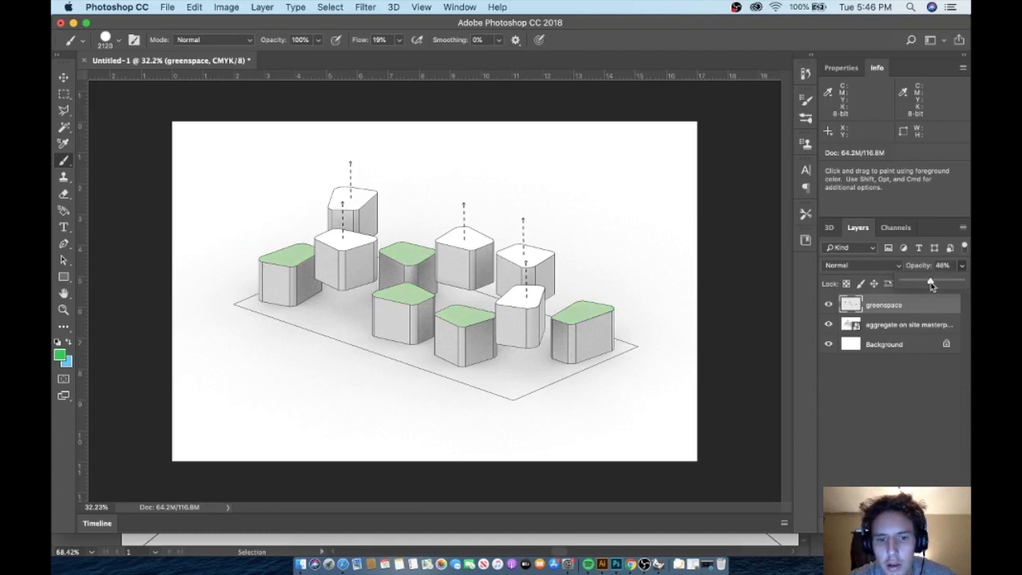
pyautogui.click(64, 76)
pyautogui.click(253, 458)
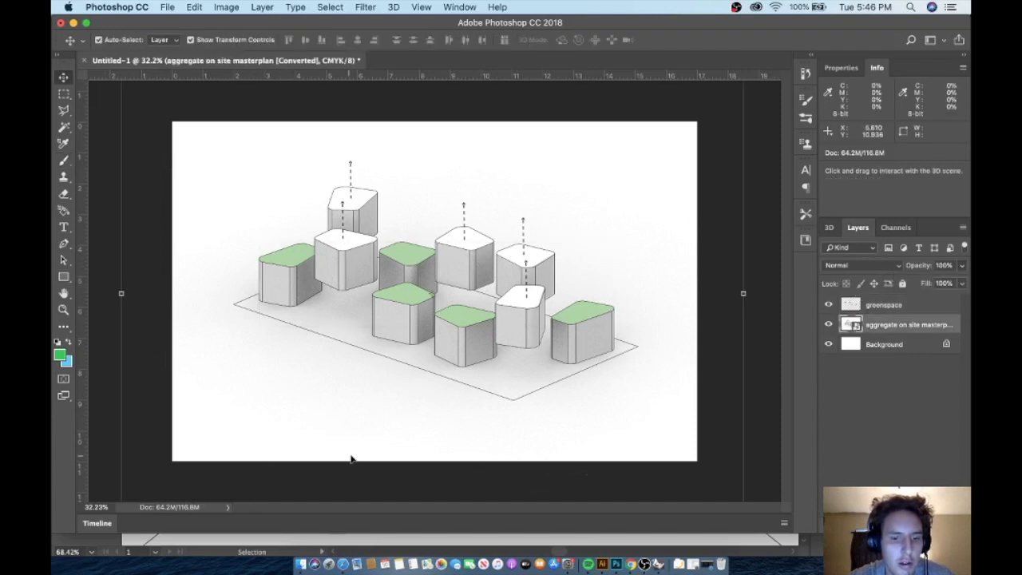
pyautogui.click(101, 365)
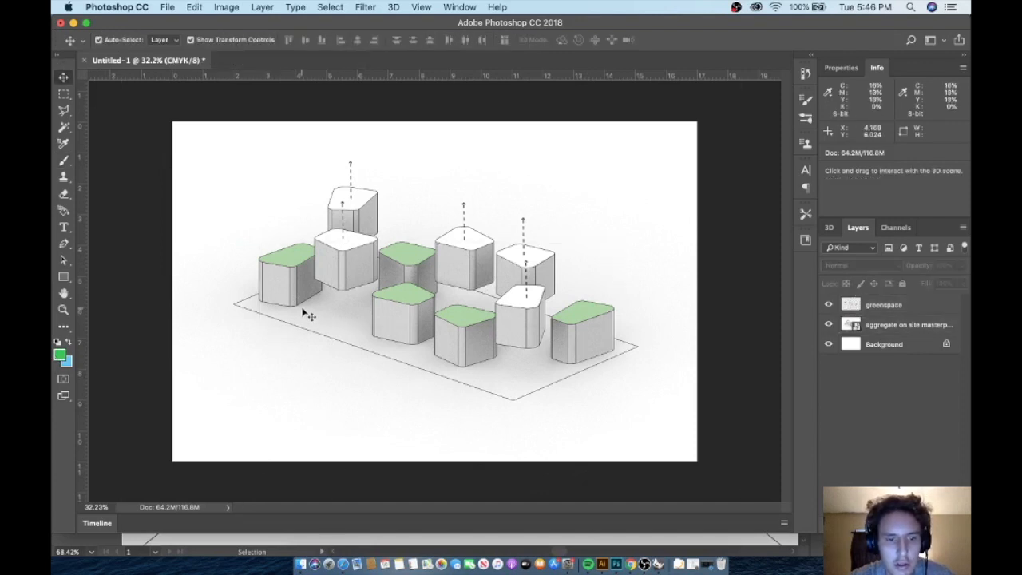